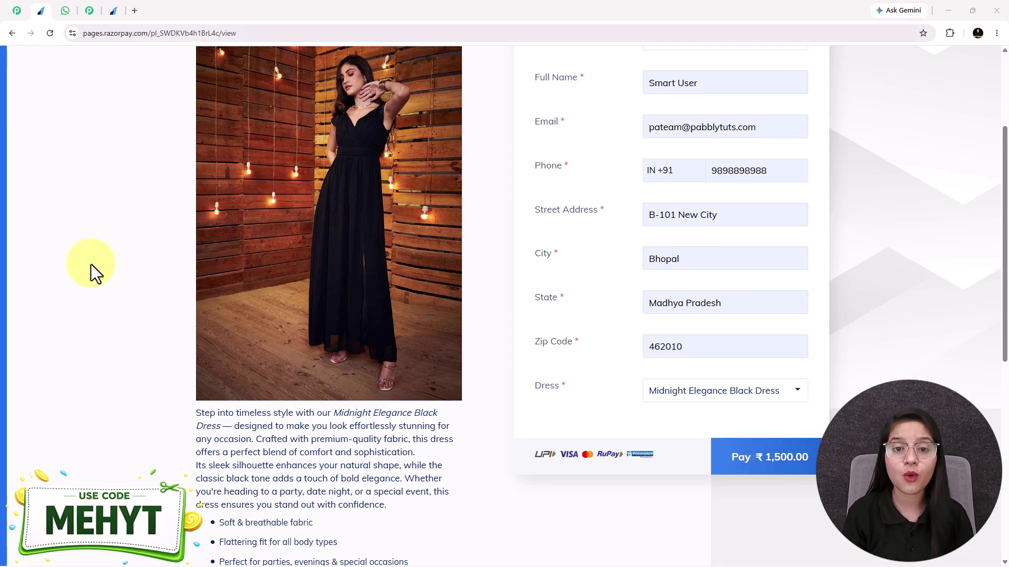
Review the WhatsApp confirmation message, the finished Razorpay alert workflow, the Pabbly Connect site and the dress payment page.
click(65, 10)
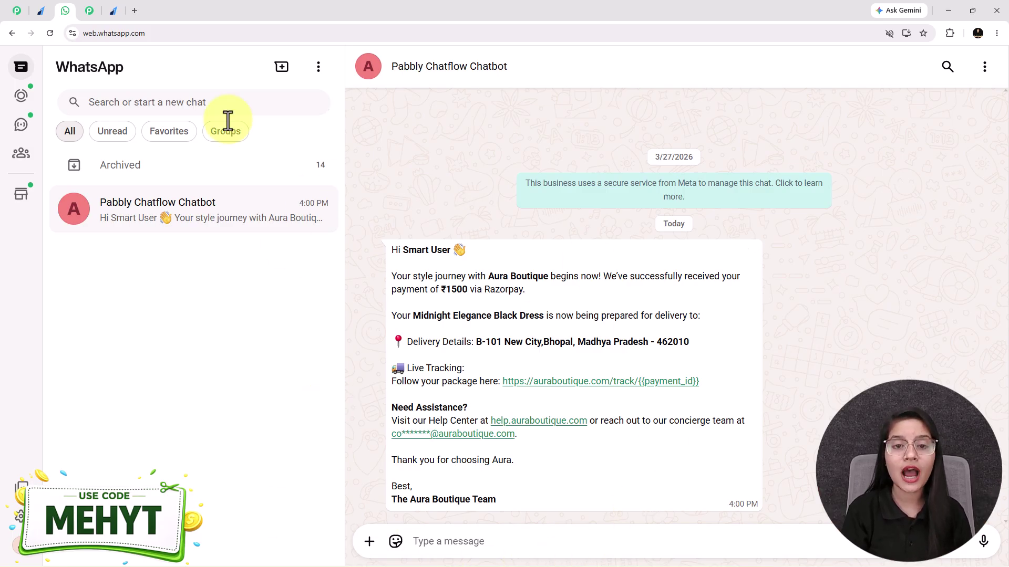
click(88, 10)
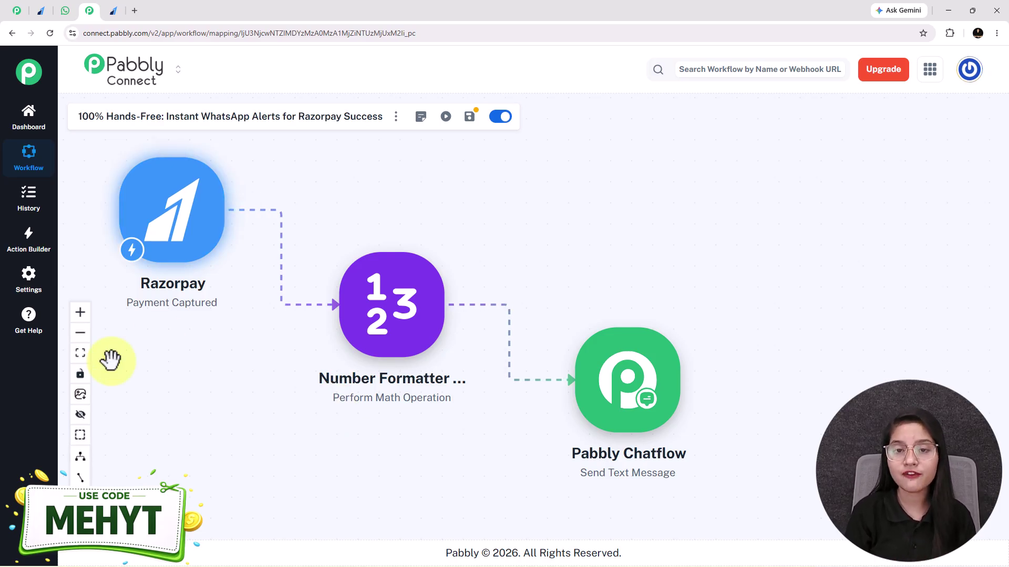
click(17, 10)
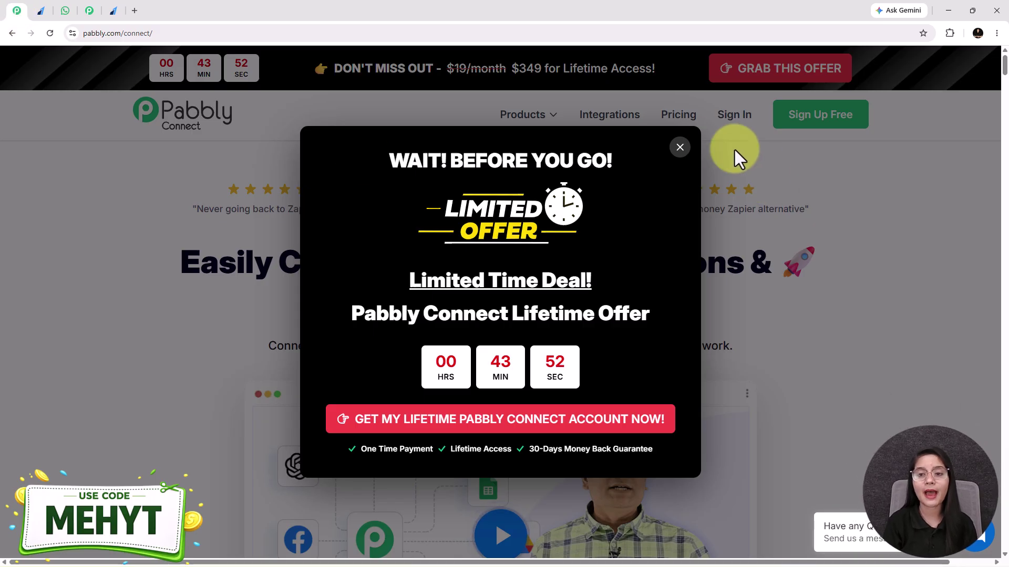
click(679, 147)
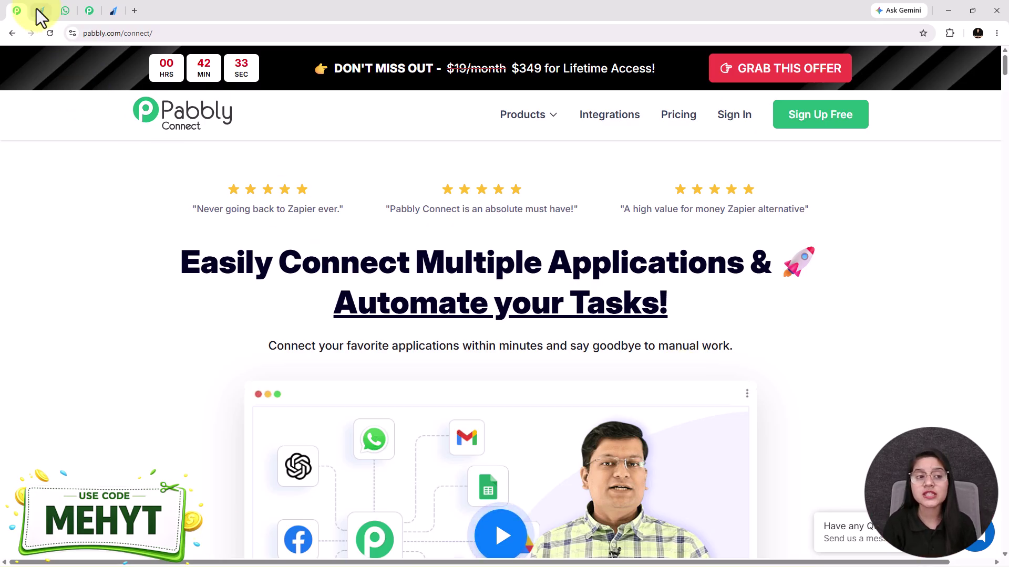
click(37, 10)
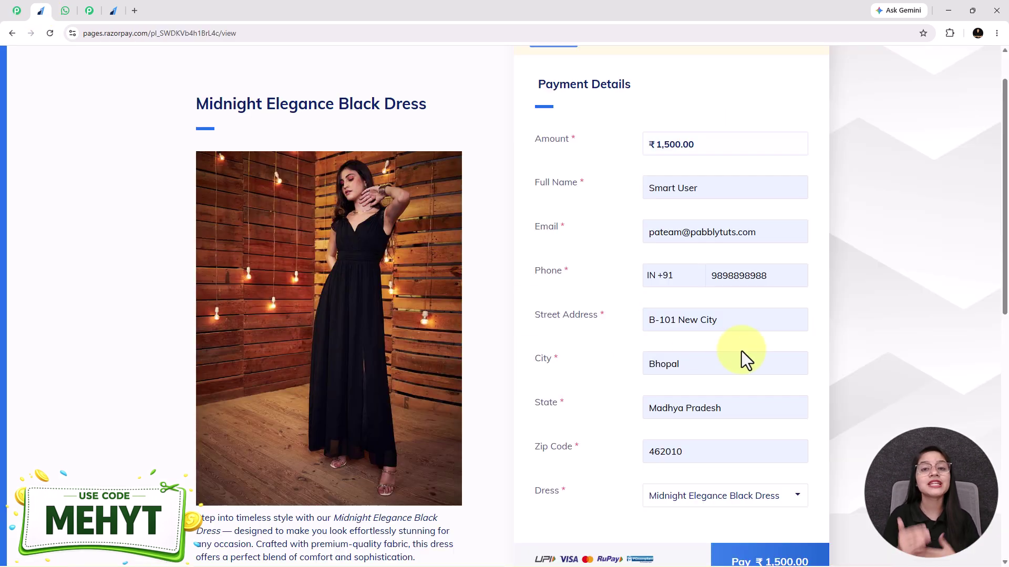
scroll(709, 414, up, 1)
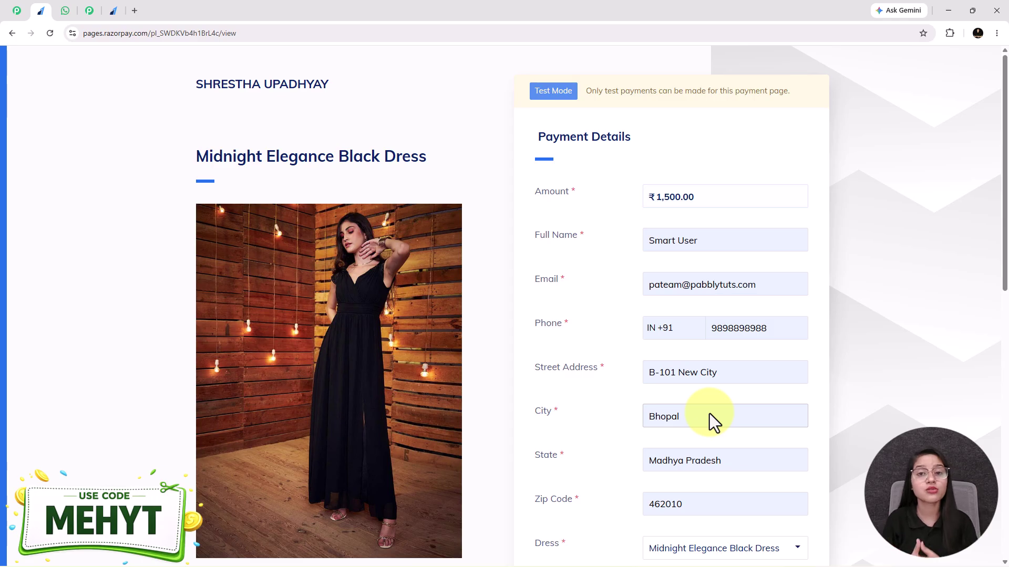
click(16, 11)
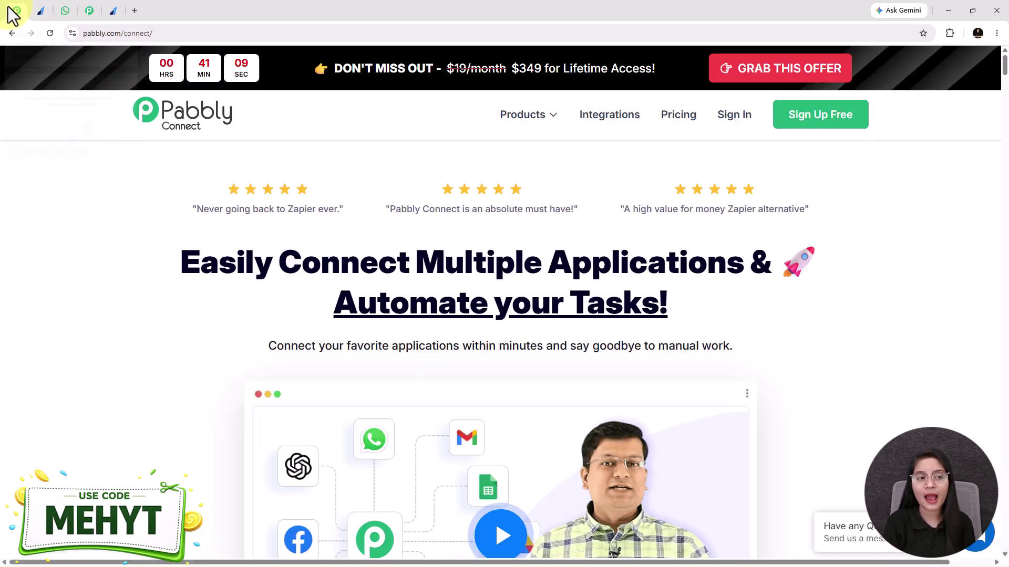
click(83, 16)
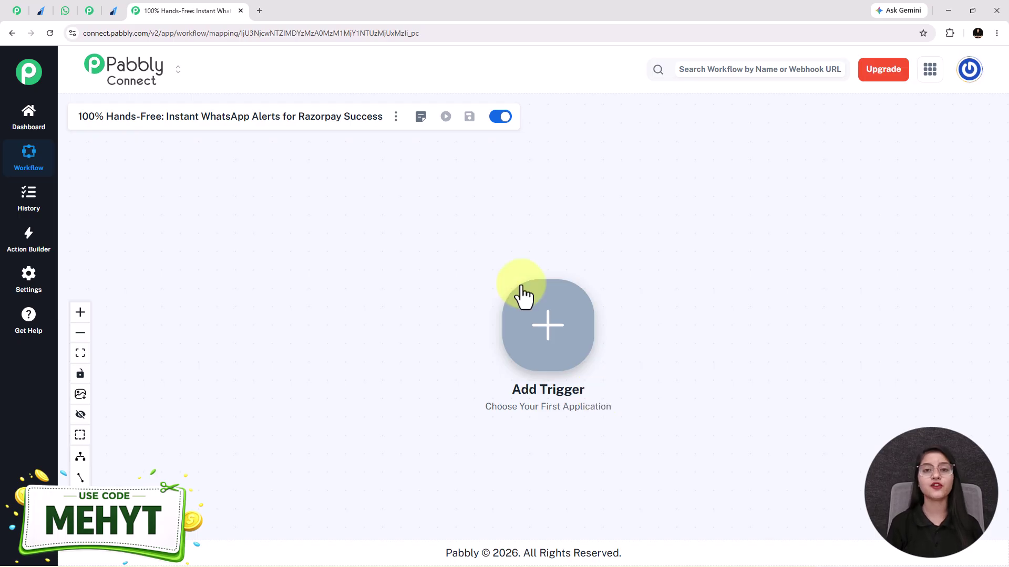
Open pabbly.com/connect in a new browser tab and dismiss the limited-time offer popup.
click(259, 10)
text(pabbly.com/chatflow)
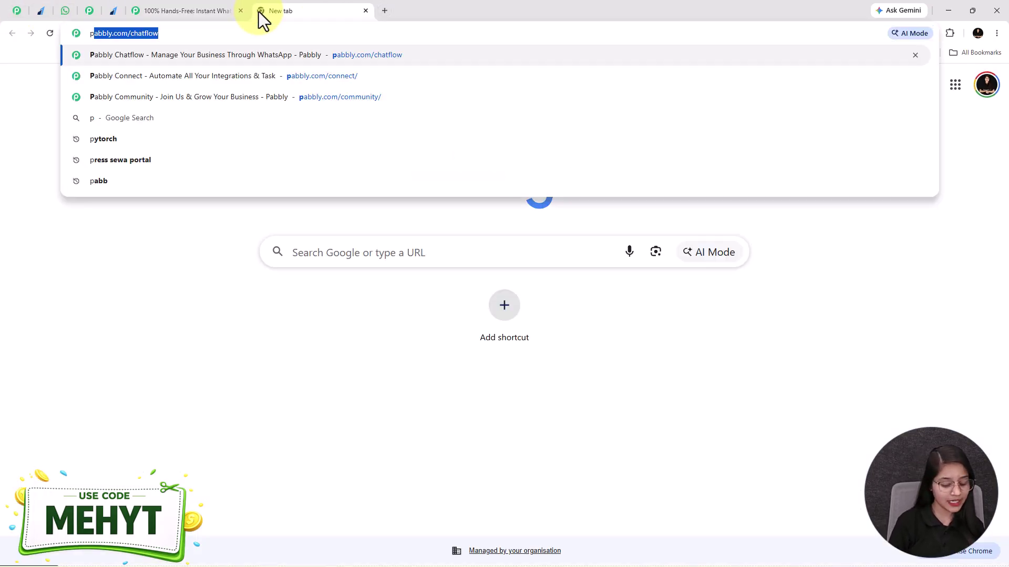
key(Down)
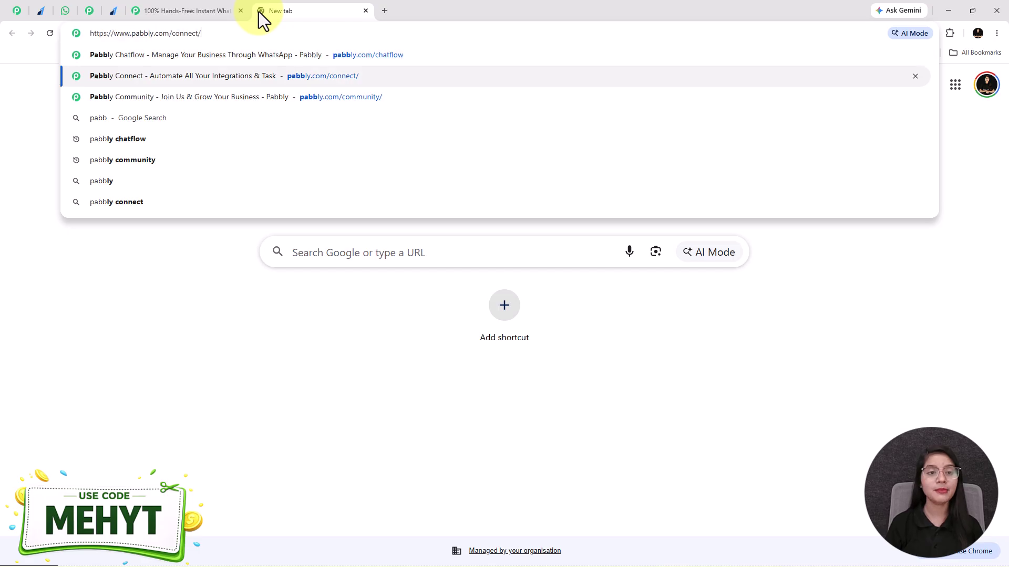
key(Return)
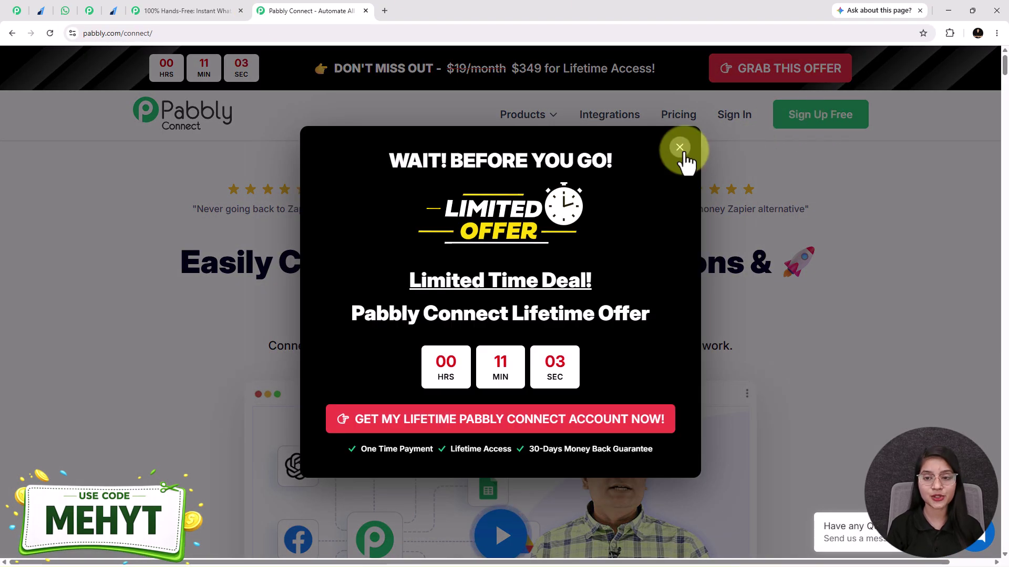
click(680, 148)
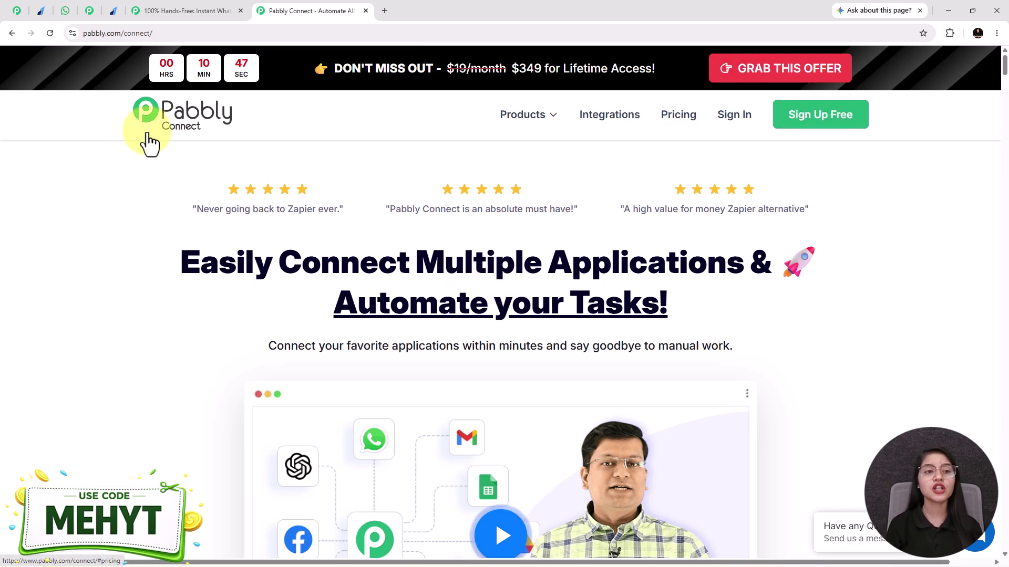
Compare the finished Razorpay alert workflow with the empty new one and look over the Razorpay payment page.
click(171, 14)
click(88, 11)
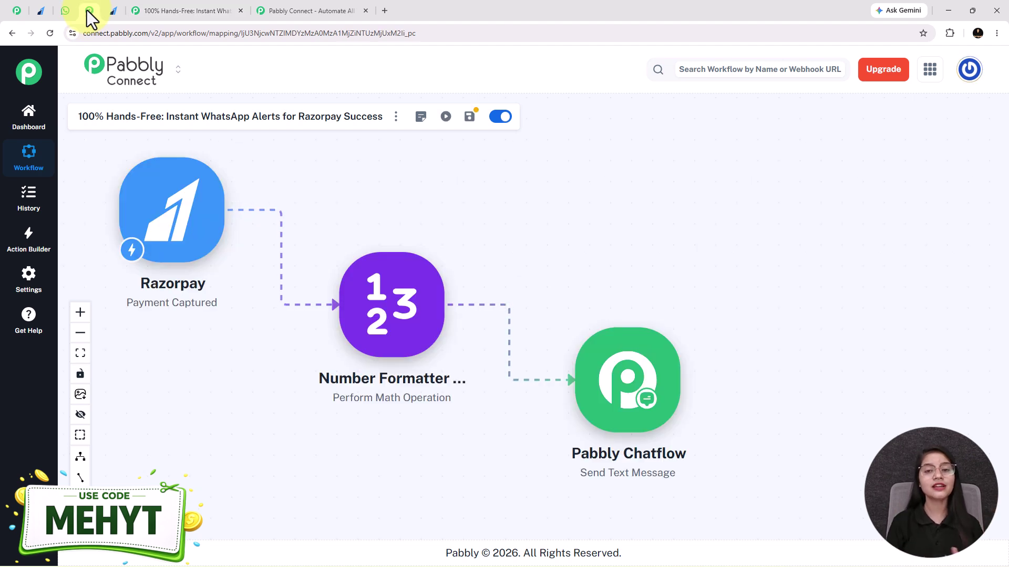
click(19, 11)
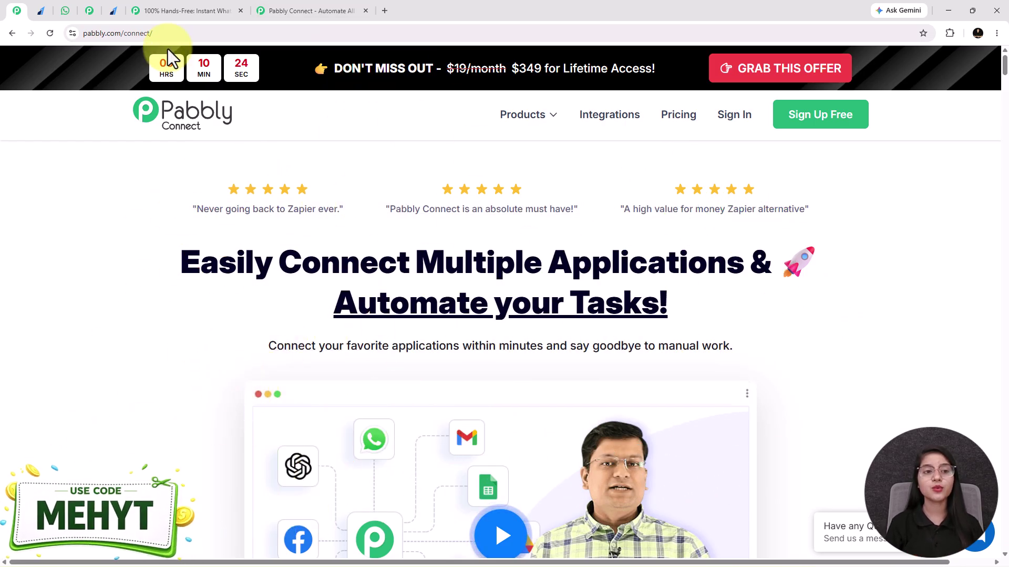
click(169, 10)
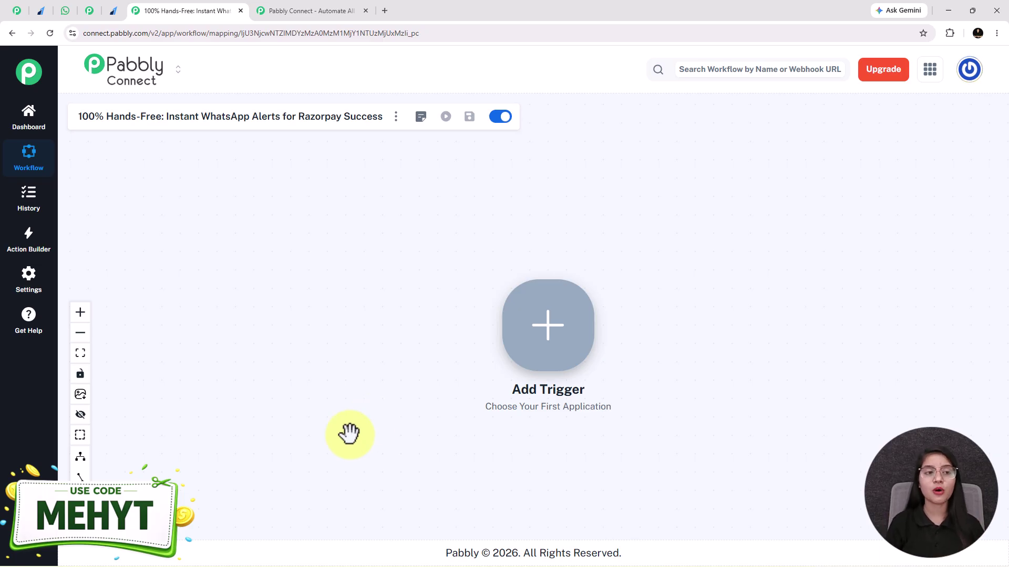
click(42, 16)
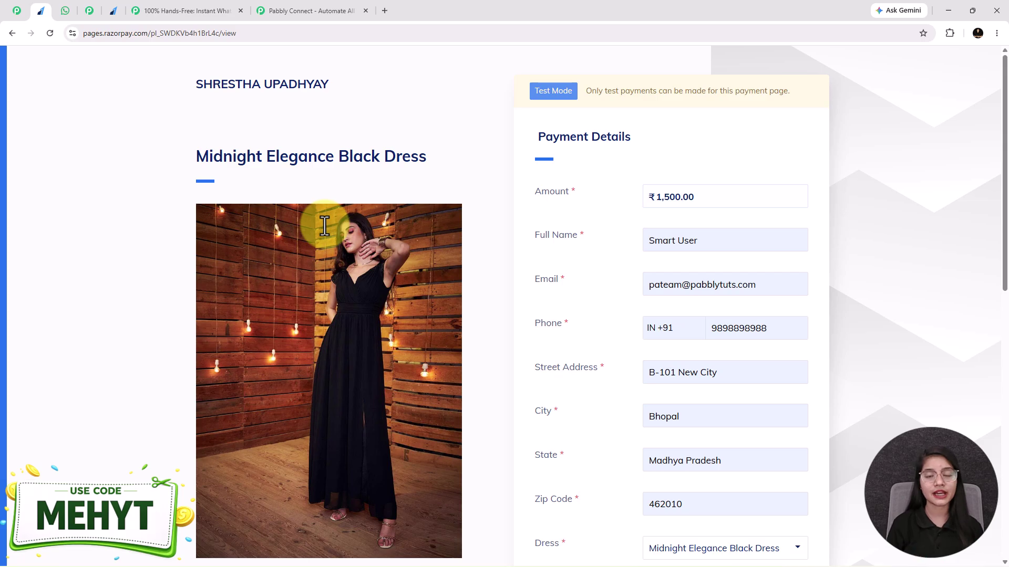
Add a Razorpay trigger with the Payment Captured event to the empty workflow and connect it.
click(149, 10)
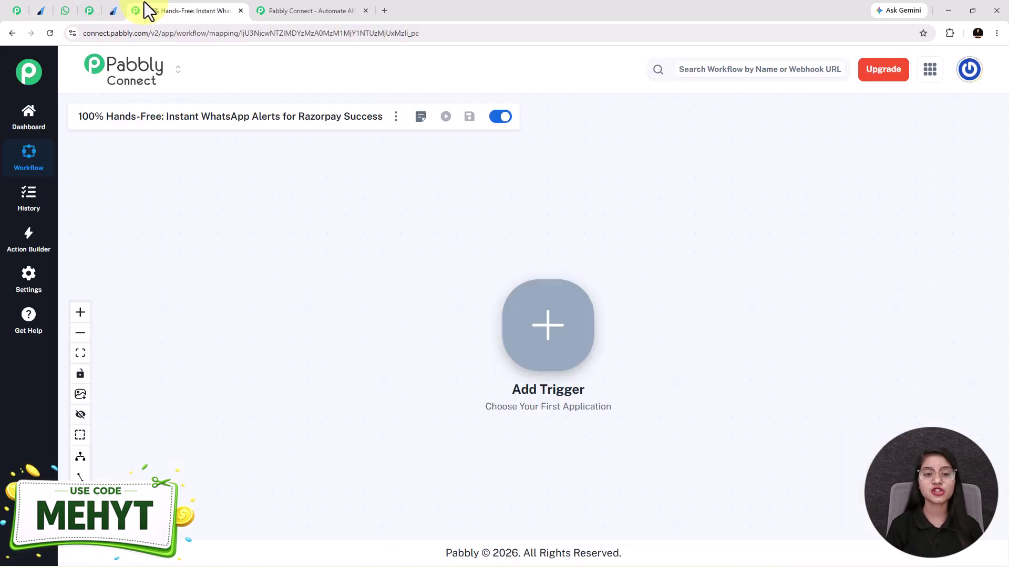
click(515, 344)
scroll(727, 446, down, 3)
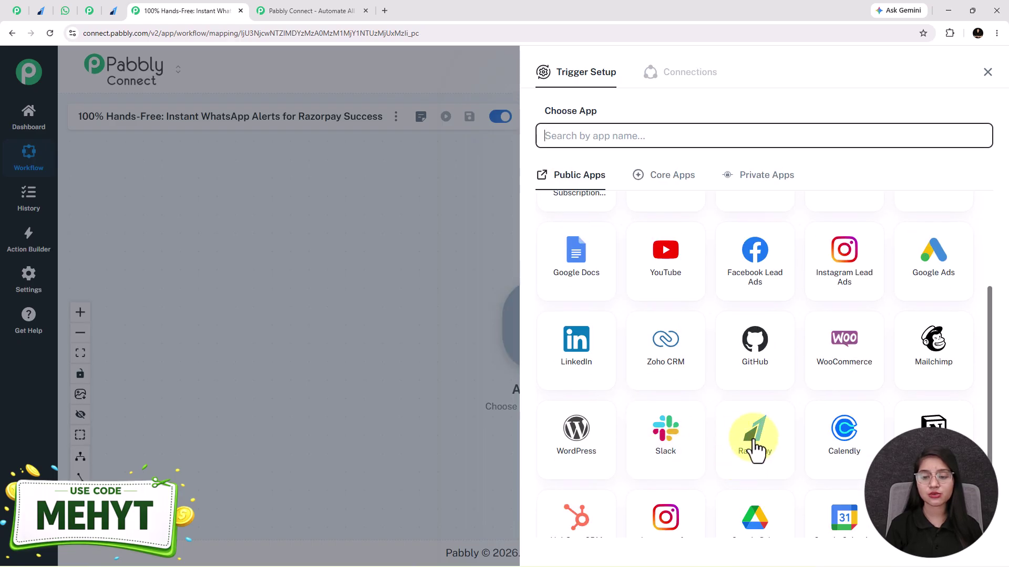
click(756, 446)
click(598, 194)
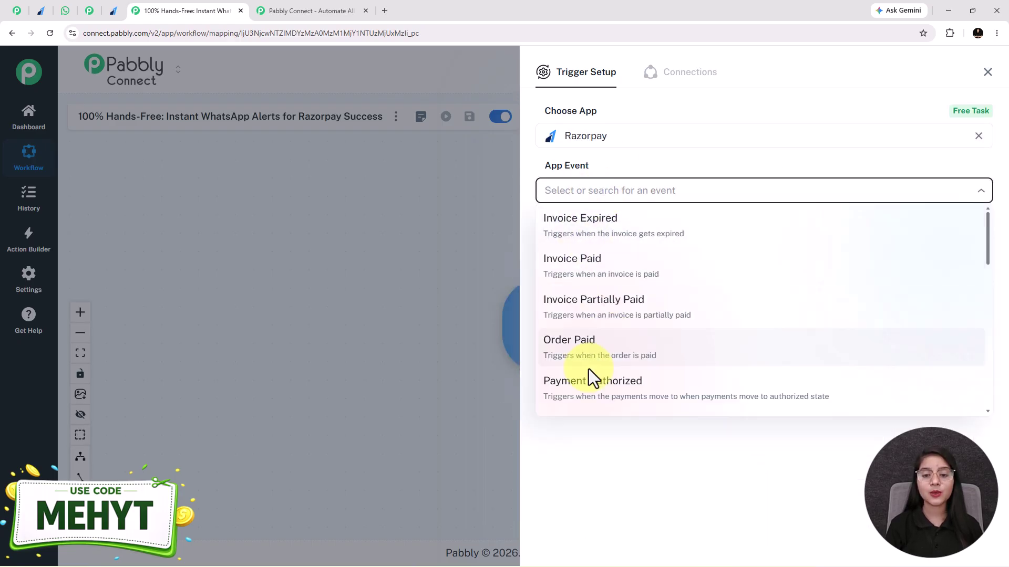
scroll(589, 342, down, 3)
click(609, 278)
click(563, 237)
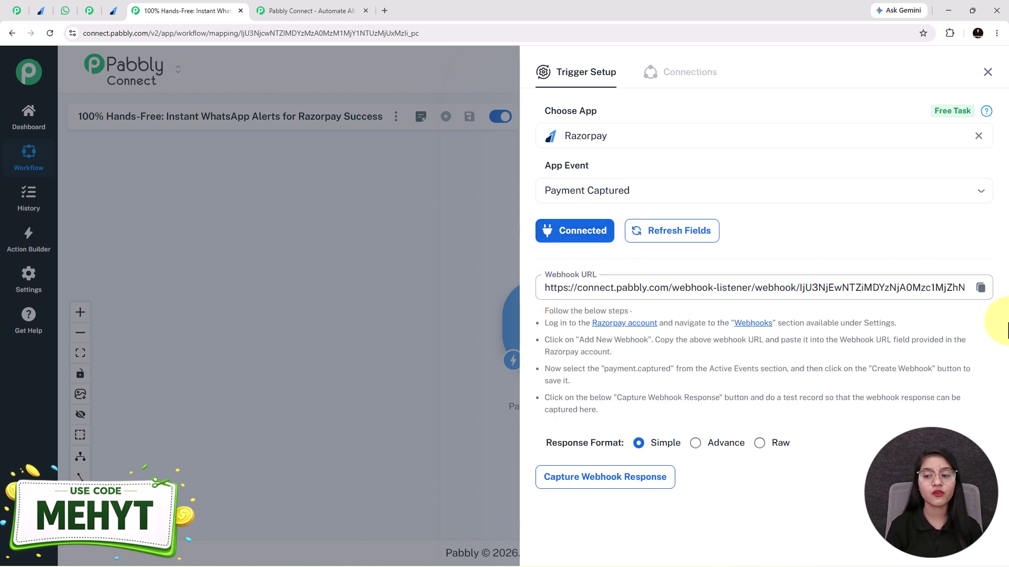
Copy the Razorpay trigger's webhook URL and start capturing the webhook response.
click(981, 290)
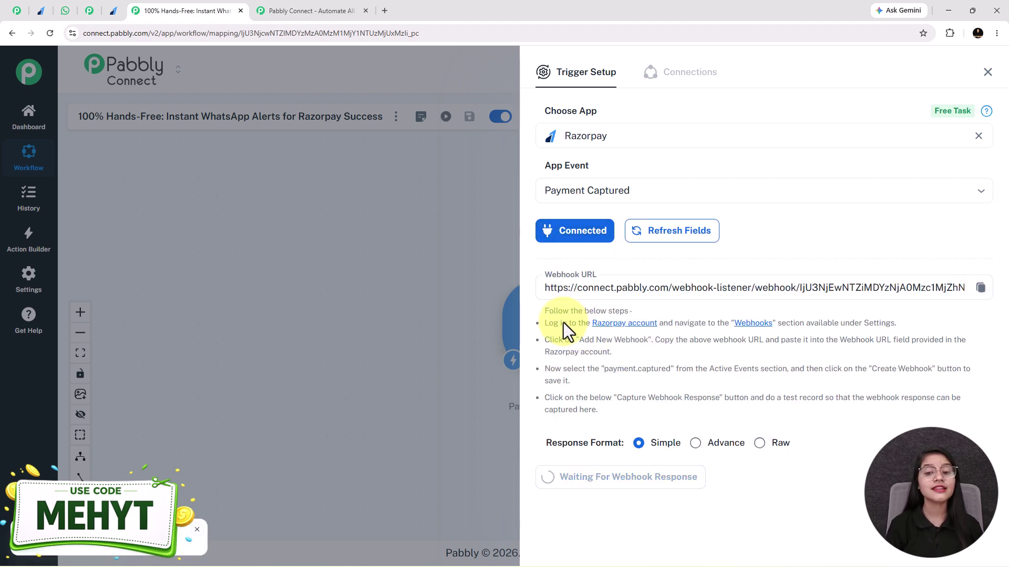
drag(545, 288, 679, 289)
click(664, 388)
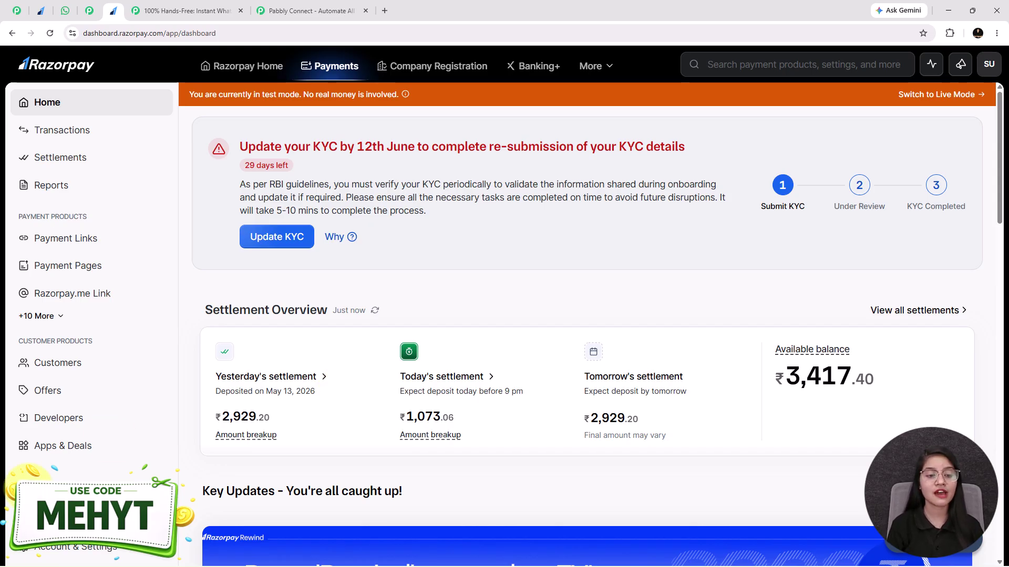
Add a new webhook in the Razorpay dashboard's developer settings and enter the Pabbly trigger's webhook URL.
click(67, 435)
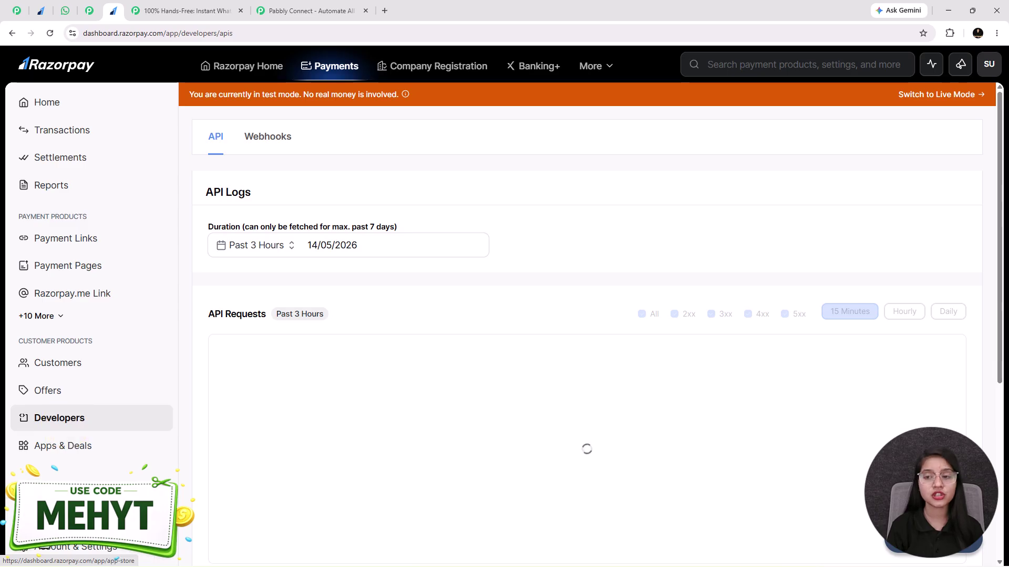
click(263, 148)
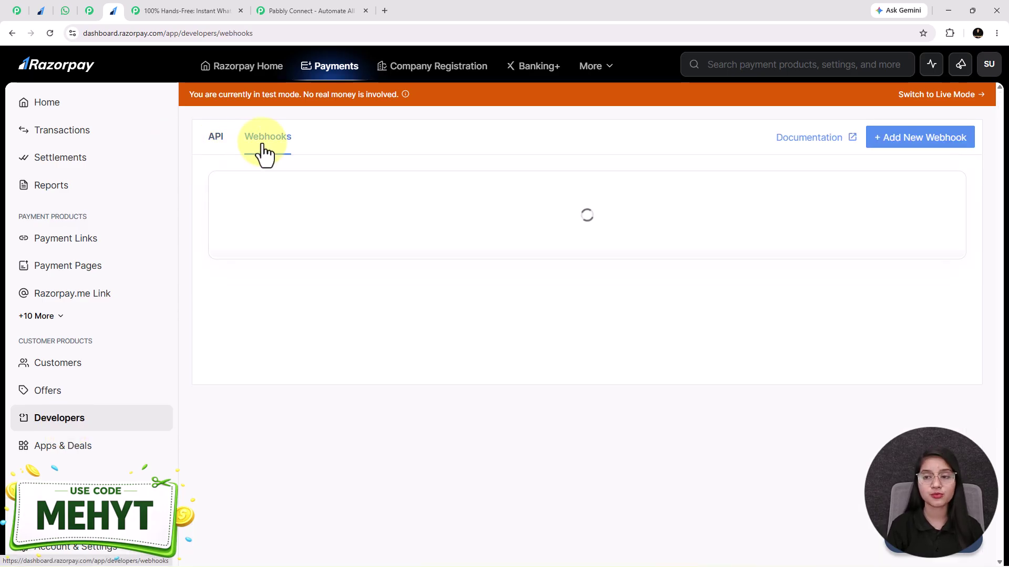
click(908, 142)
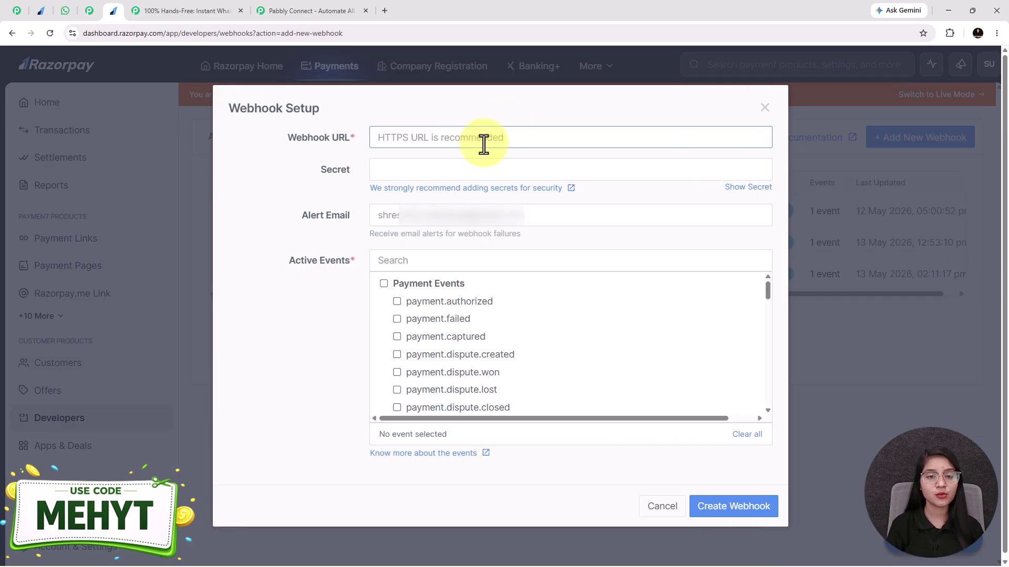
key(ctrl+v)
click(315, 10)
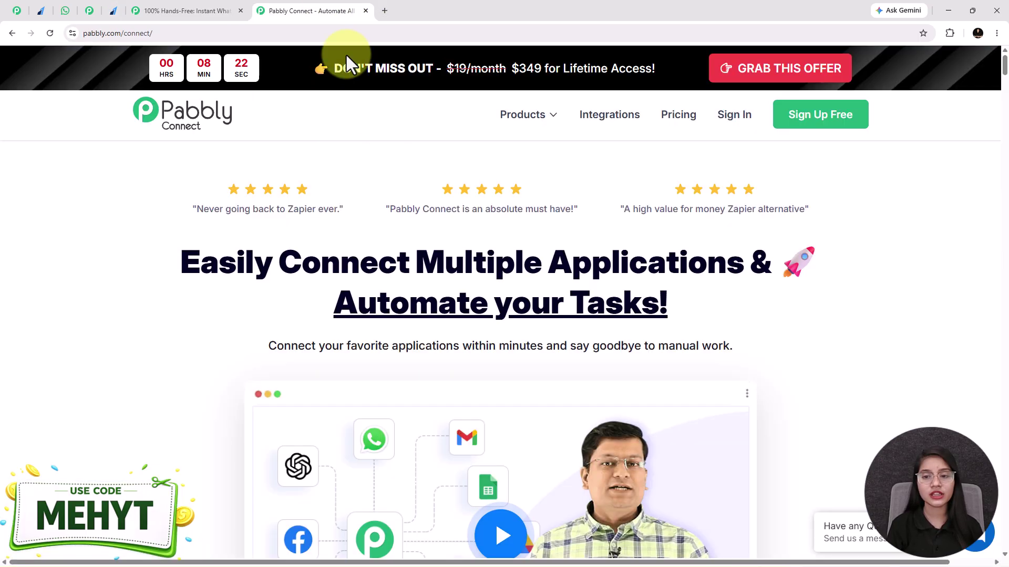
click(213, 11)
click(980, 287)
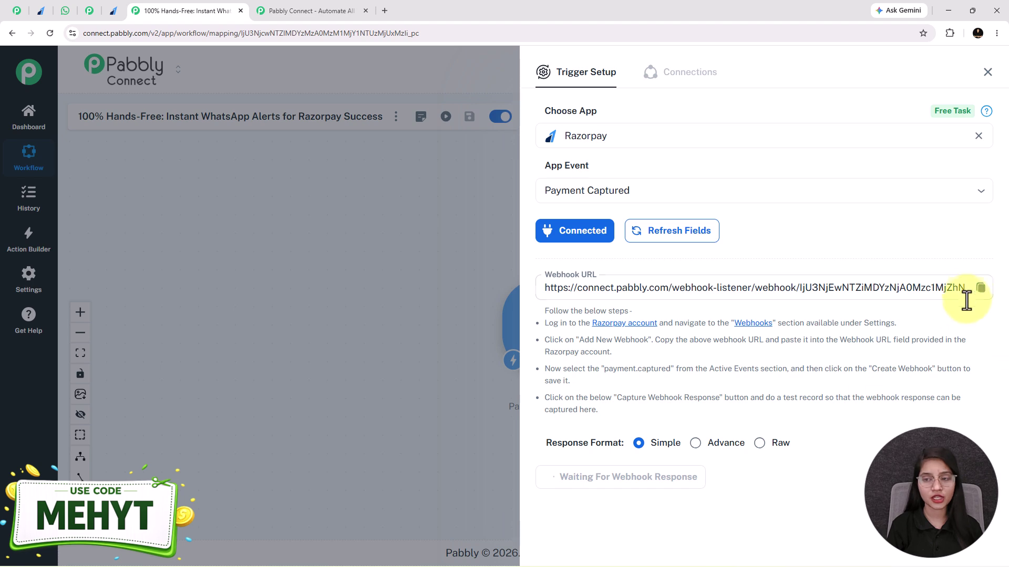
click(113, 10)
Enter the webhook secret, select the payment.captured event per the trigger instructions, and create the webhook.
click(391, 170)
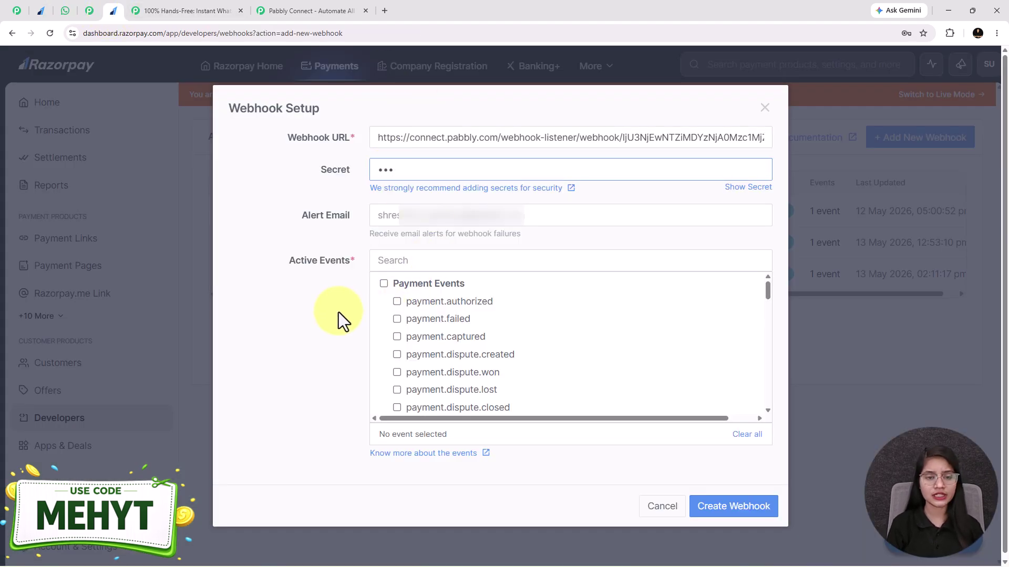
click(399, 339)
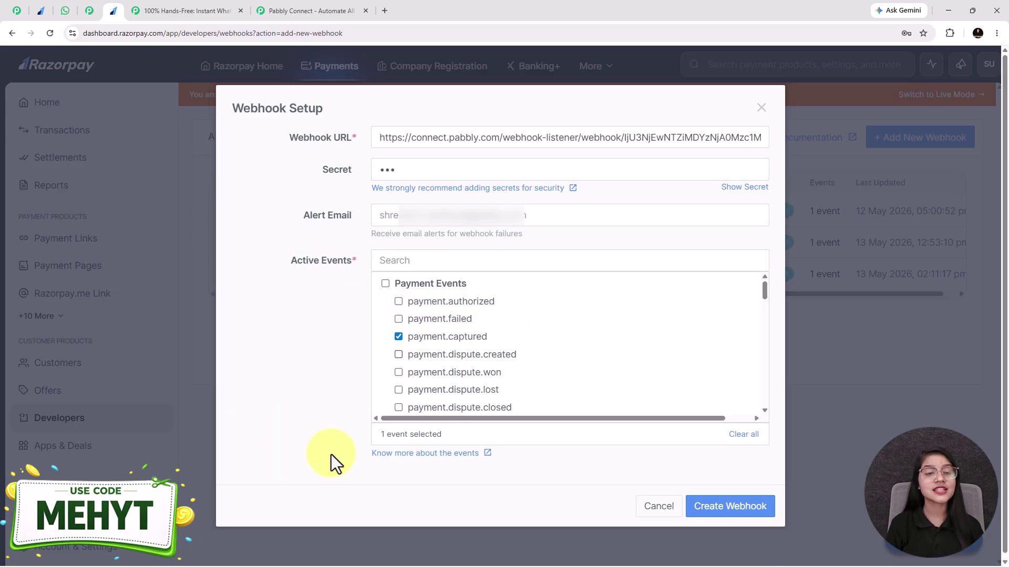
click(201, 10)
drag(604, 371, 670, 368)
click(115, 11)
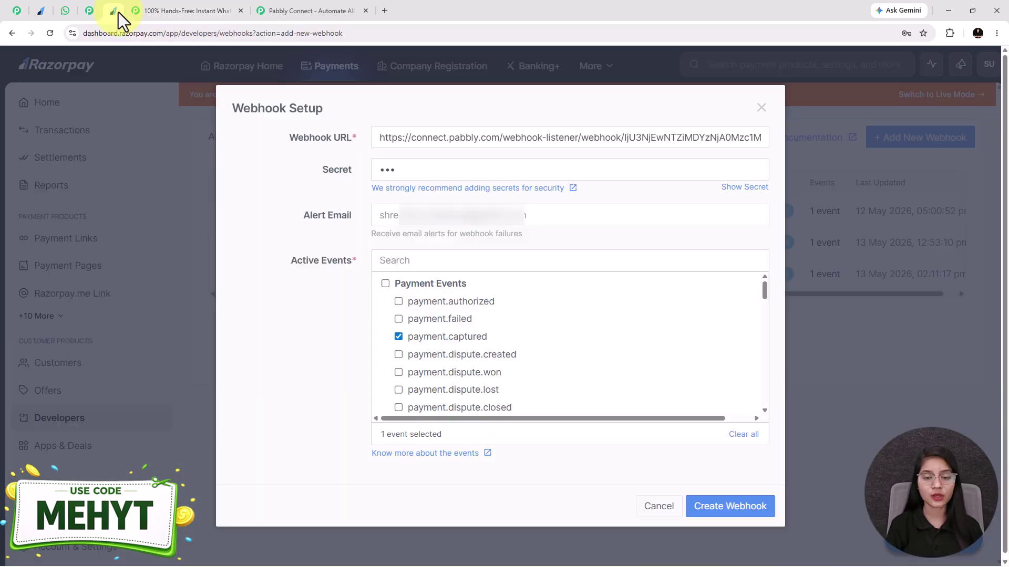
click(733, 514)
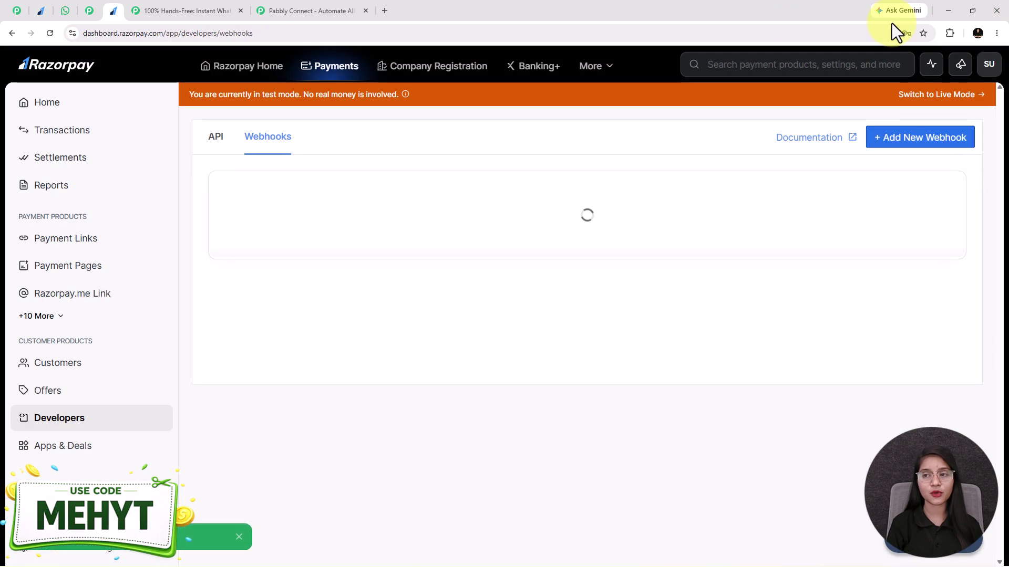
Check the trigger's webhook capture in Pabbly Connect, and open the Payment Pages list in the Razorpay dashboard.
click(171, 10)
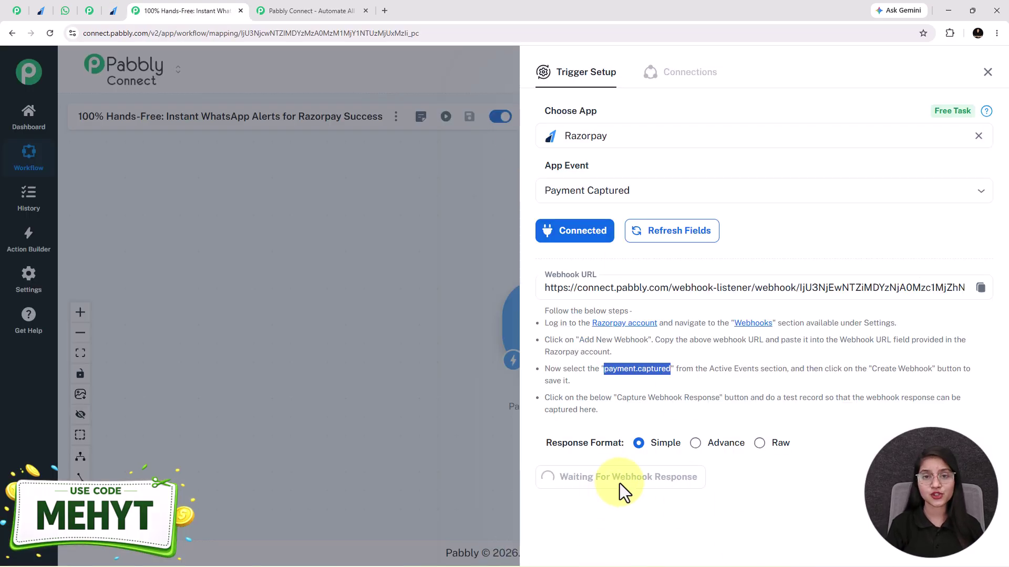
click(849, 355)
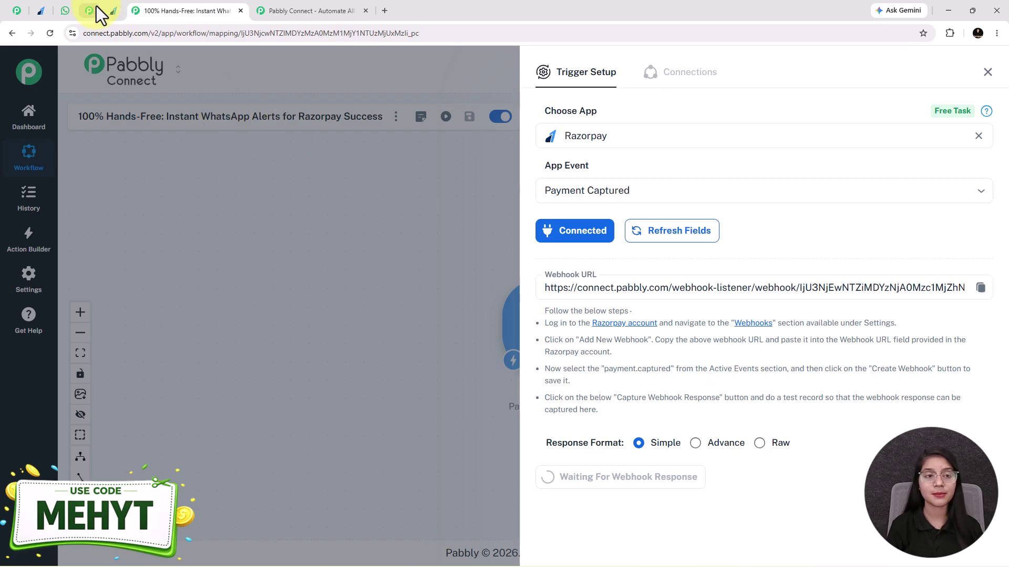
click(113, 11)
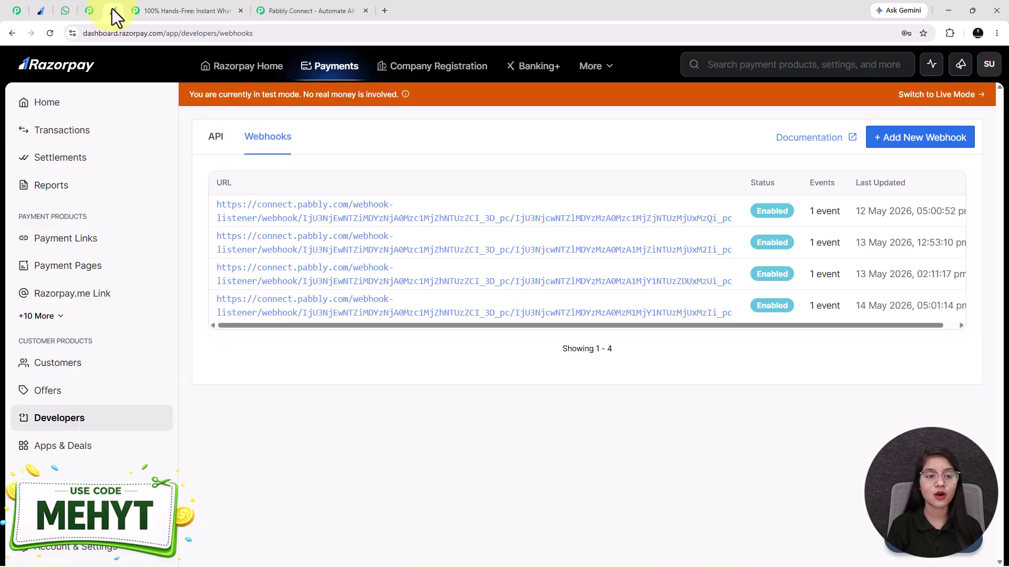
click(87, 282)
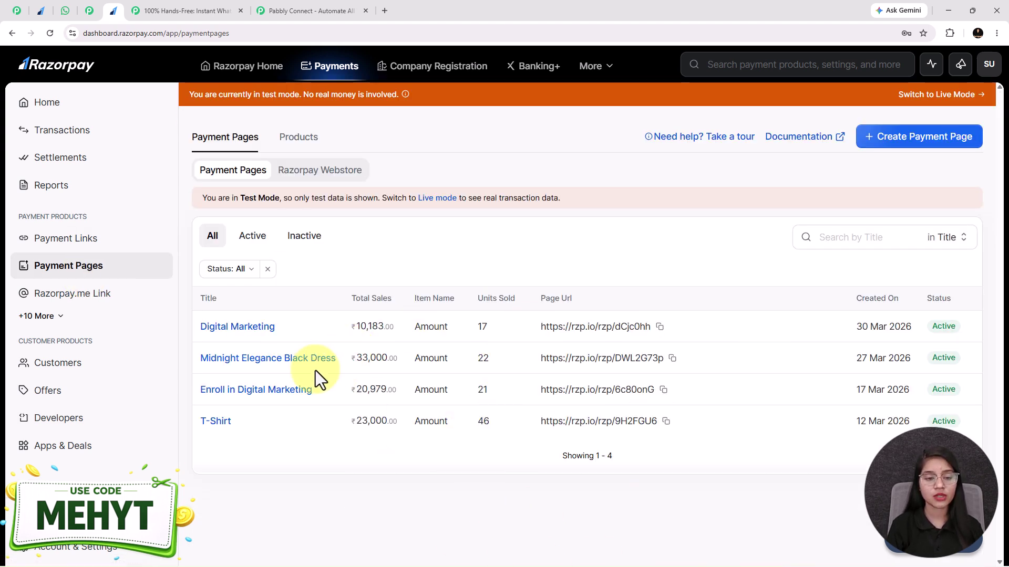
Copy the Midnight Elegance Black Dress payment page's URL and open it in a new browser tab.
click(672, 359)
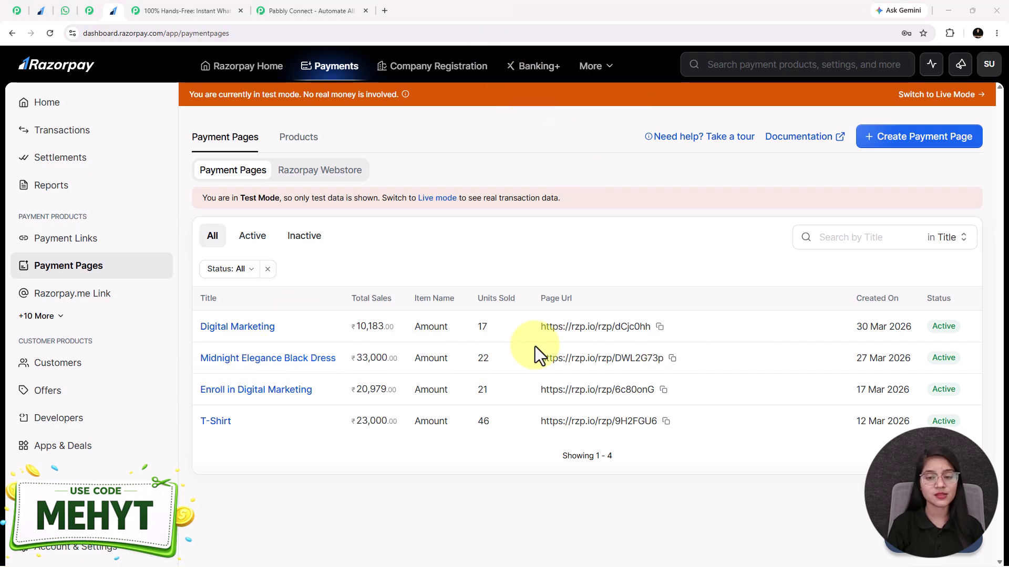
click(673, 357)
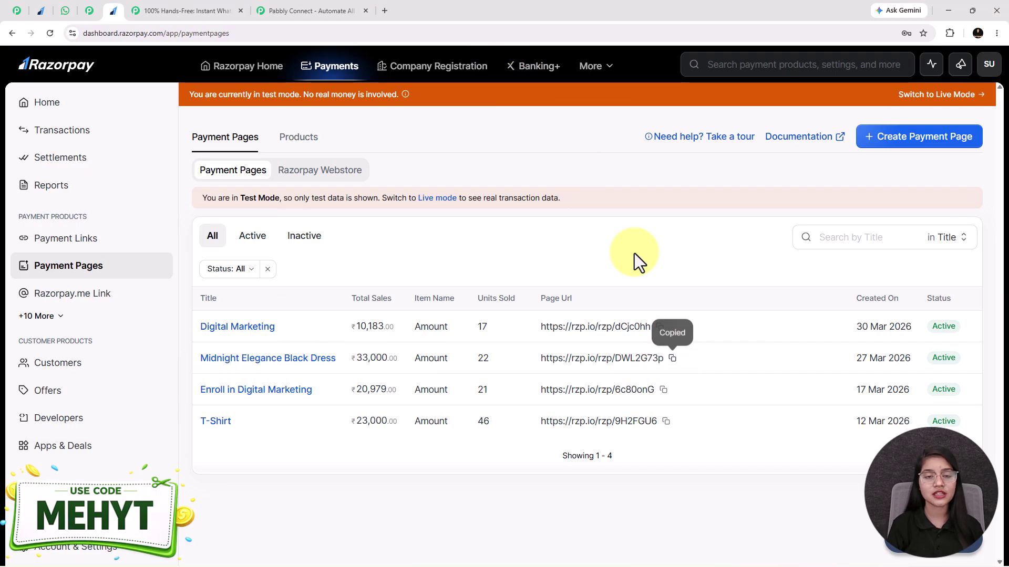
click(383, 11)
key(ctrl+v)
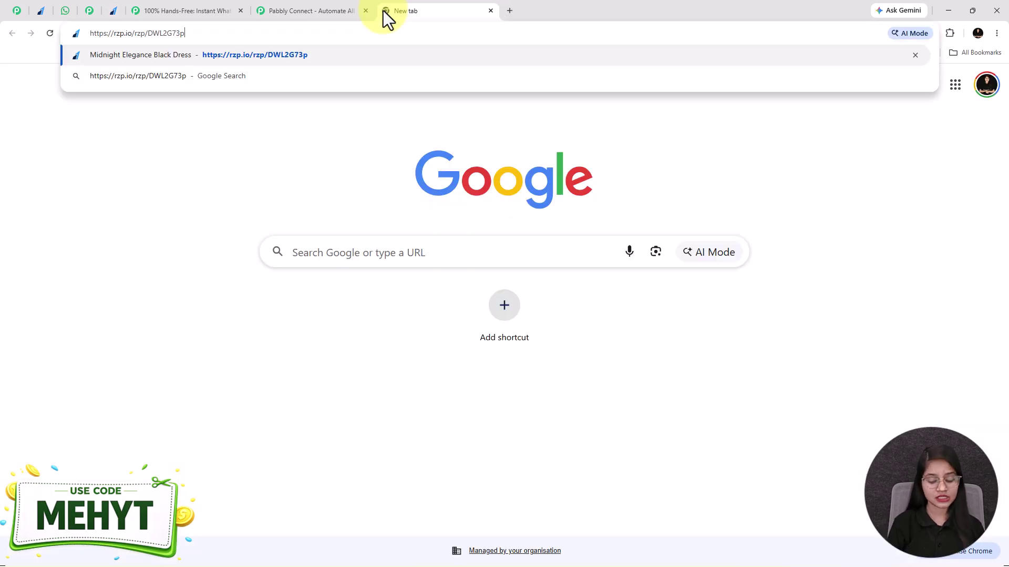
key(Return)
scroll(313, 361, down, 1)
scroll(314, 360, up, 1)
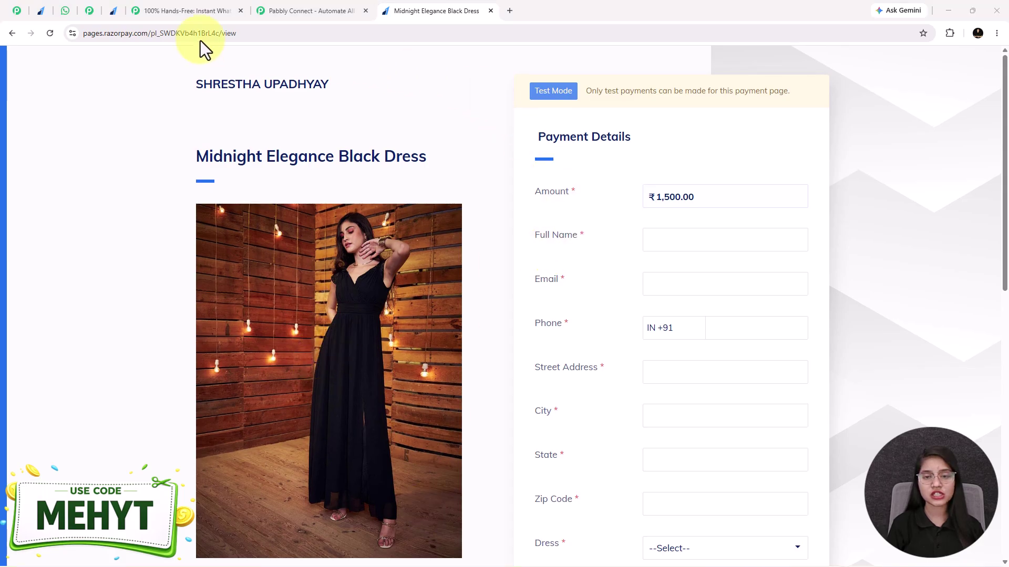
Fill in the payment form with the test customer's contact and address details, with Midnight Elegance Black Dress as the dress.
scroll(682, 291, down, 1)
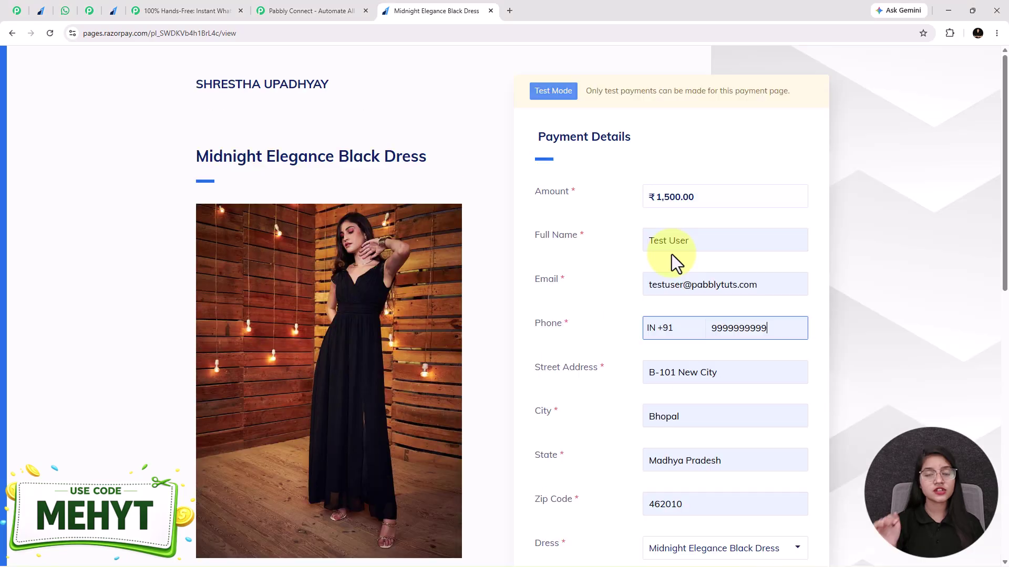
scroll(671, 254, down, 2)
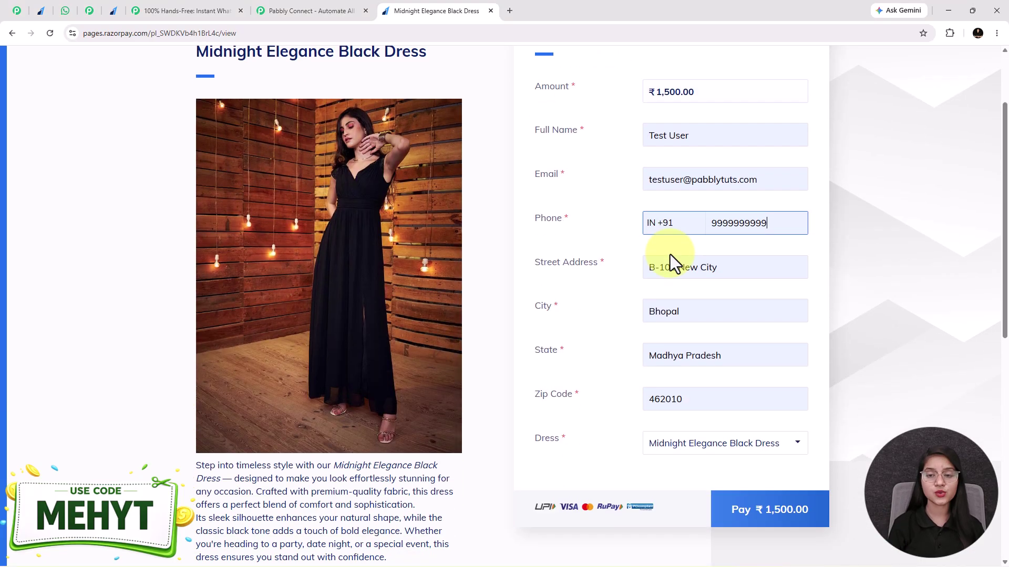
click(604, 224)
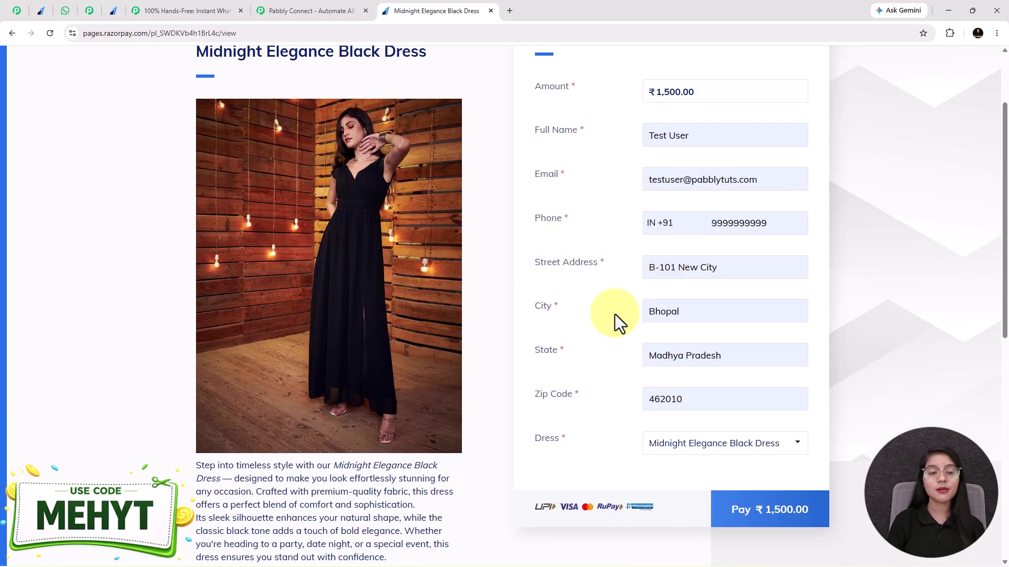
click(691, 452)
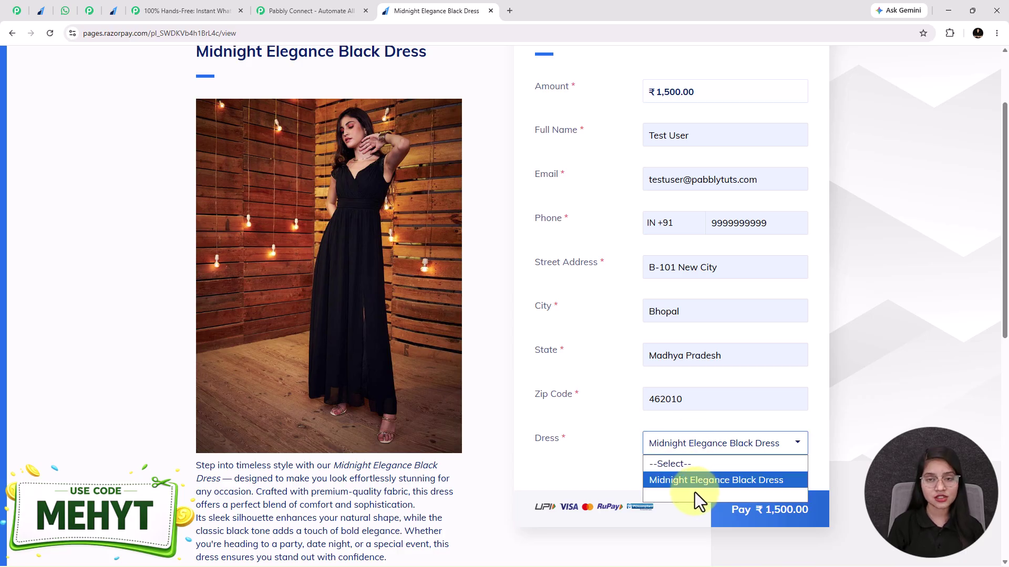
scroll(623, 467, up, 1)
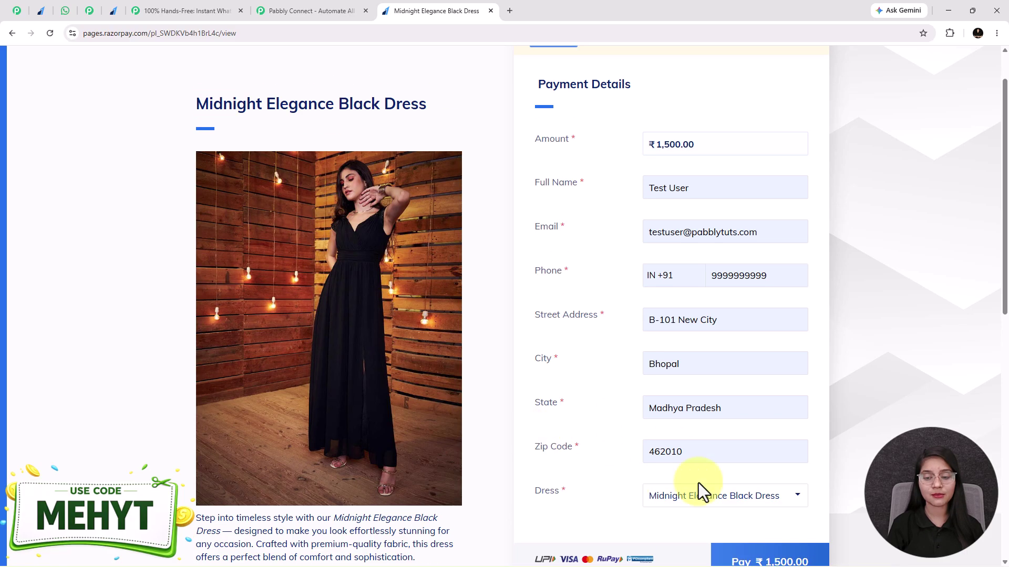
Make the test payment by netbanking through Bank of Baroda - Retail Banking.
click(750, 560)
click(416, 320)
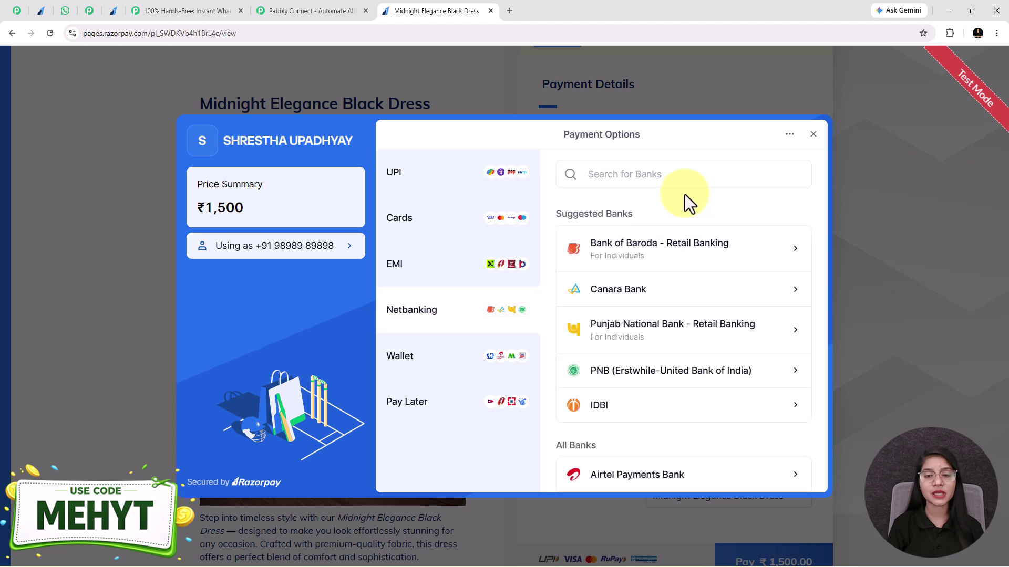
click(629, 258)
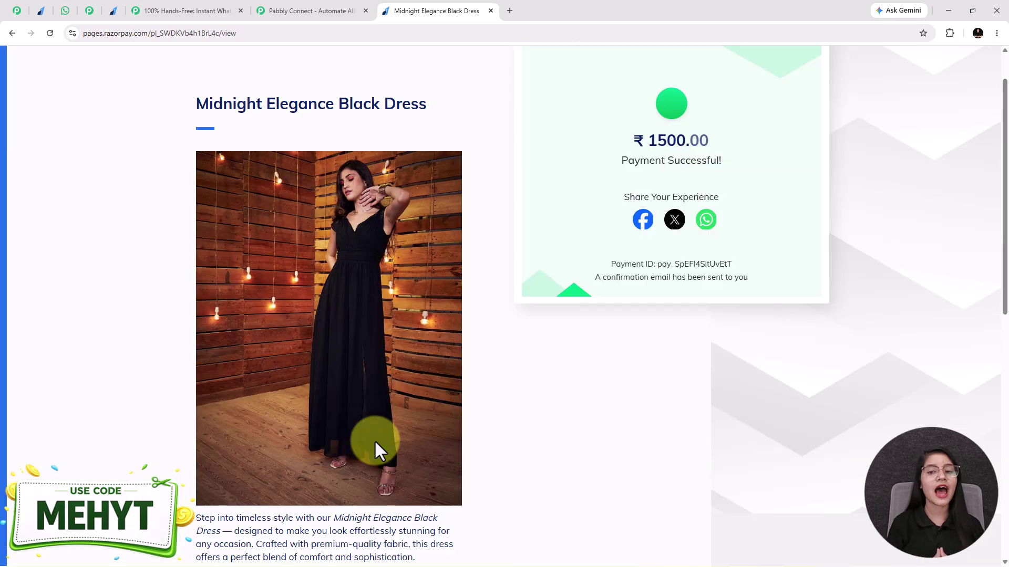
scroll(374, 440, up, 1)
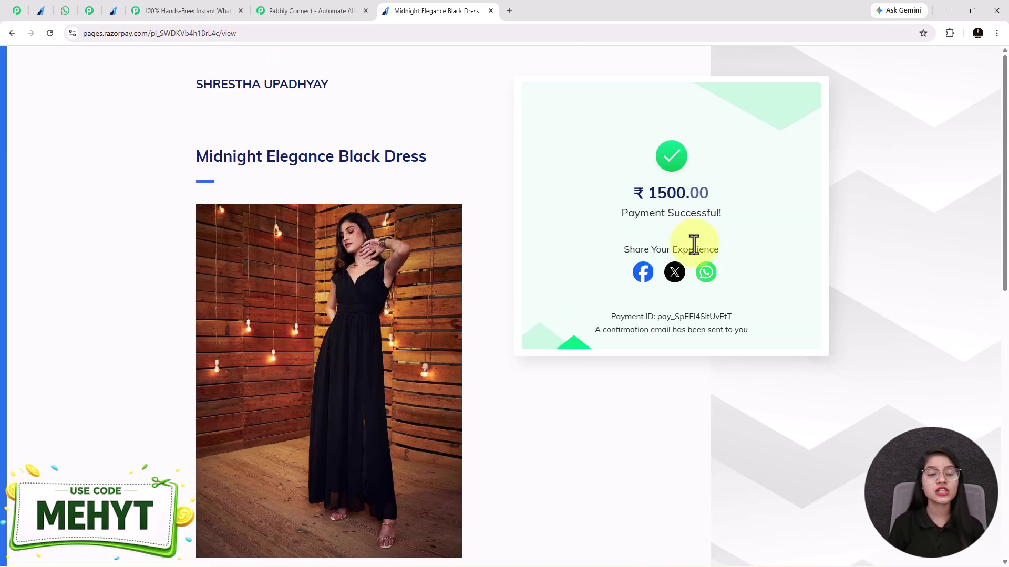
Review the payment details captured in the Razorpay trigger's response in Pabbly Connect, and close the trigger setup.
click(169, 15)
scroll(601, 440, down, 1)
scroll(601, 440, down, 10)
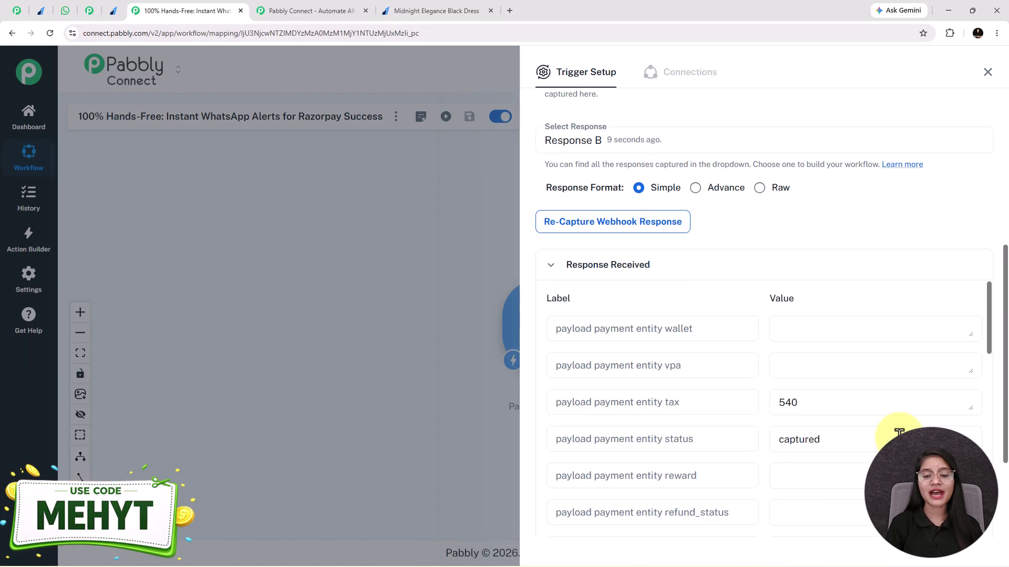
scroll(752, 323, down, 5)
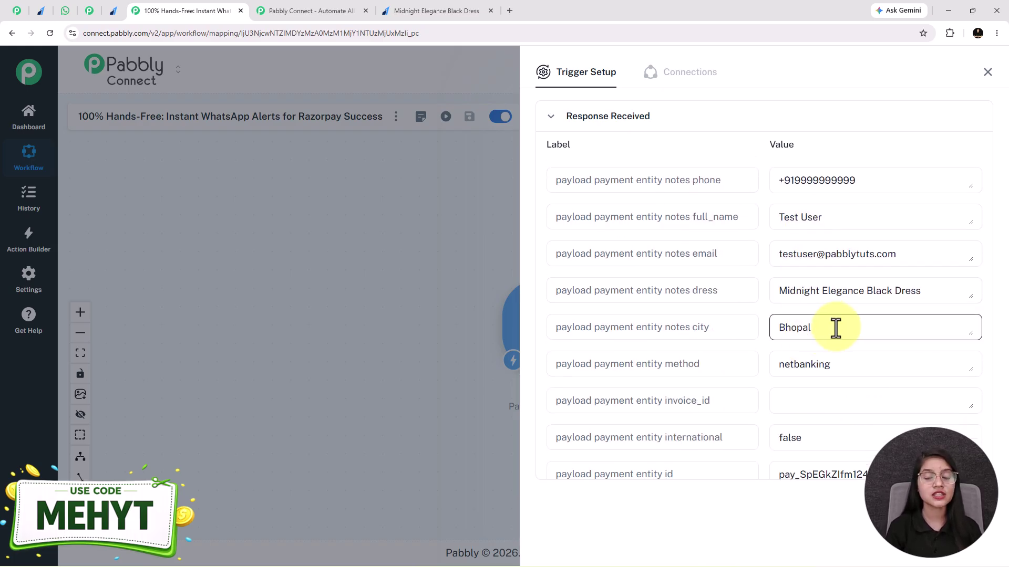
scroll(835, 327, down, 8)
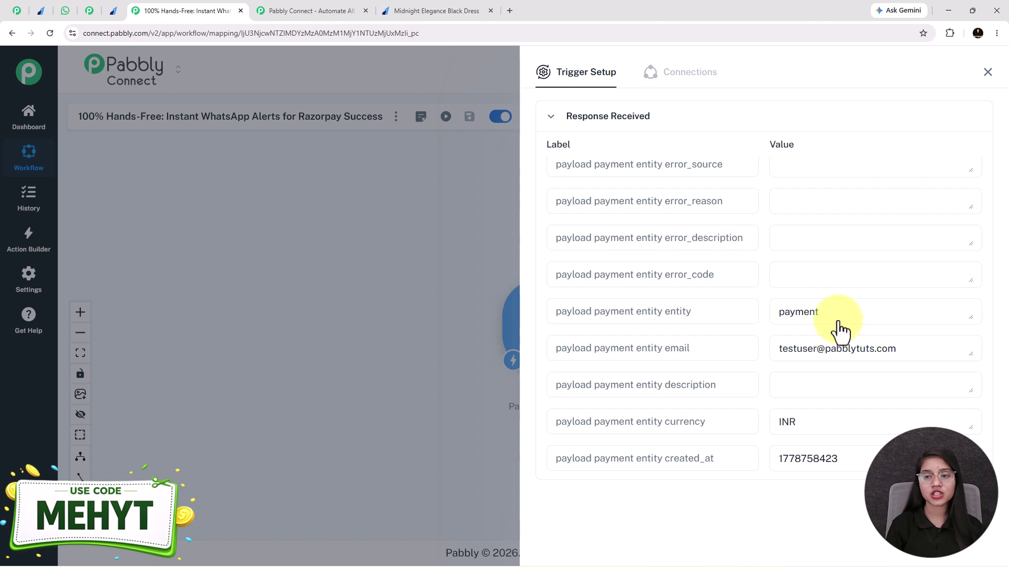
click(987, 72)
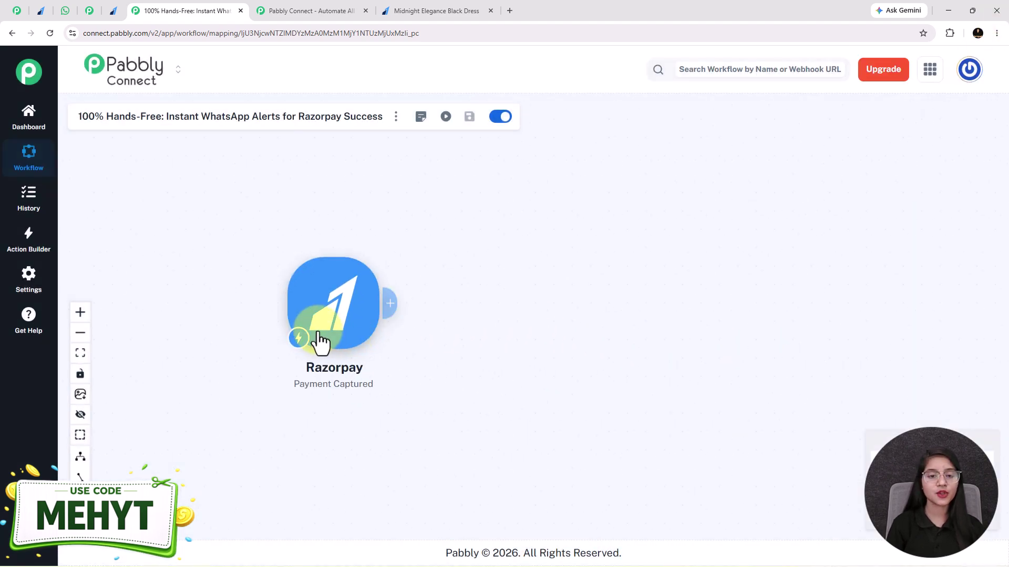
Add a Number Formatter (Pabbly) action after the Razorpay trigger with the Perform Math Operation event, and connect it.
click(415, 307)
text(mumb)
click(596, 150)
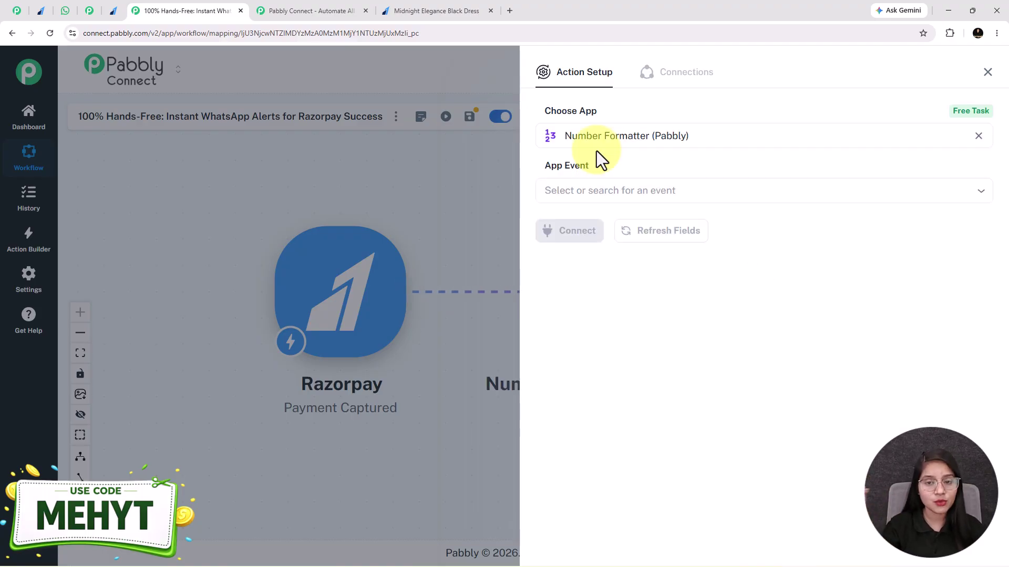
click(612, 195)
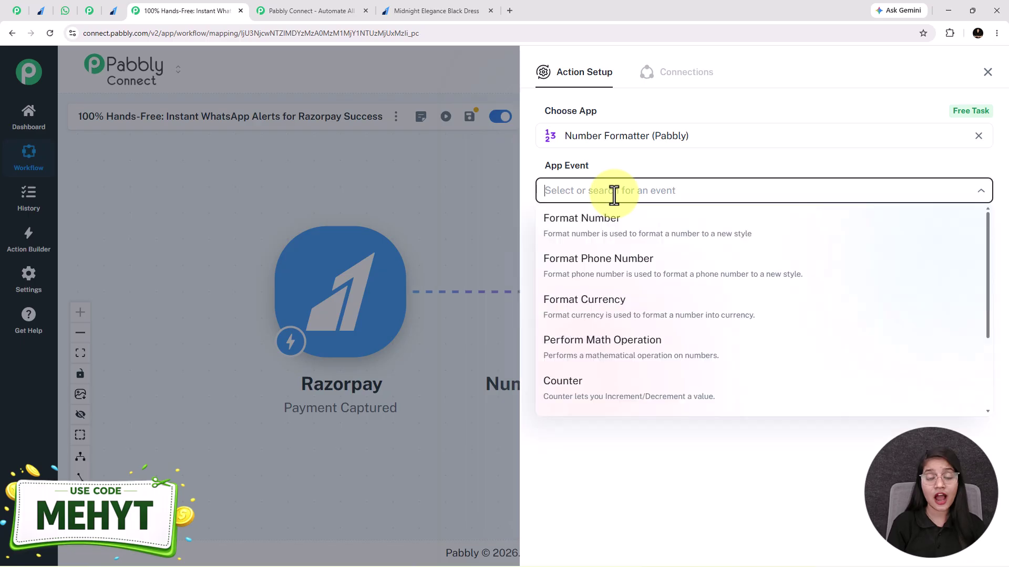
click(623, 349)
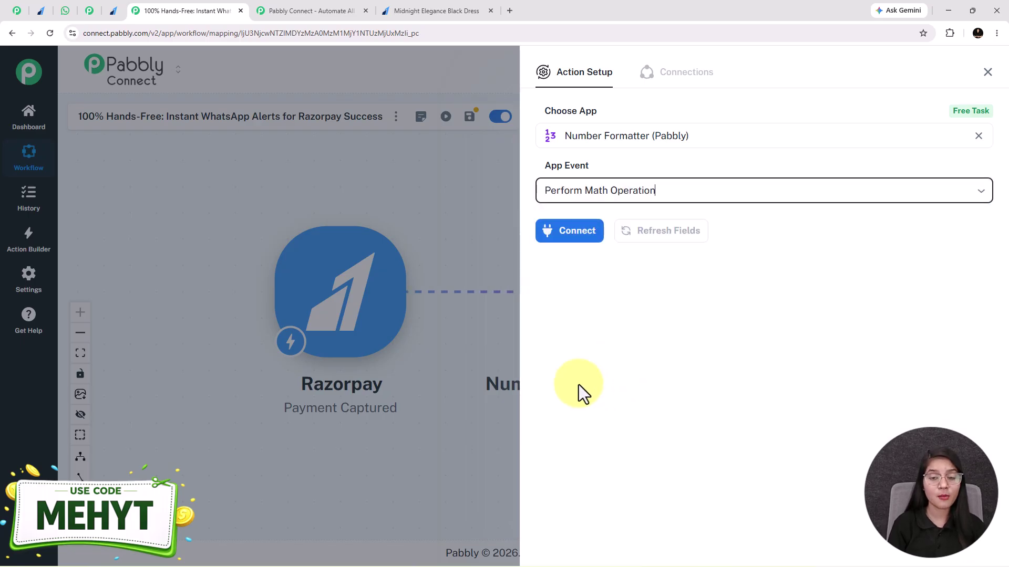
click(569, 233)
Map the Razorpay payment entity base_amount into the Numbers field, checking it against the payment page, and append ",100".
click(584, 295)
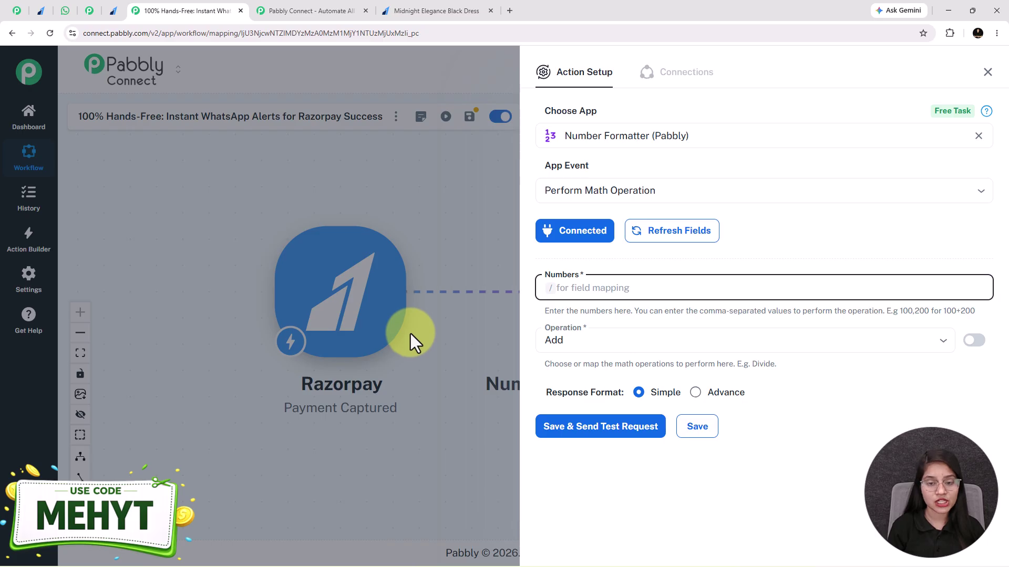
text(/)
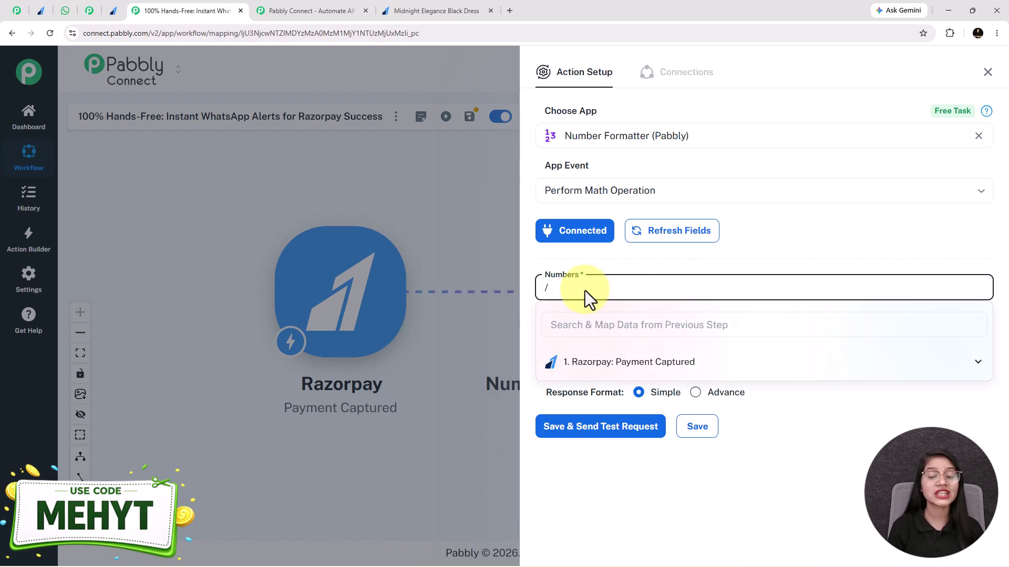
click(609, 372)
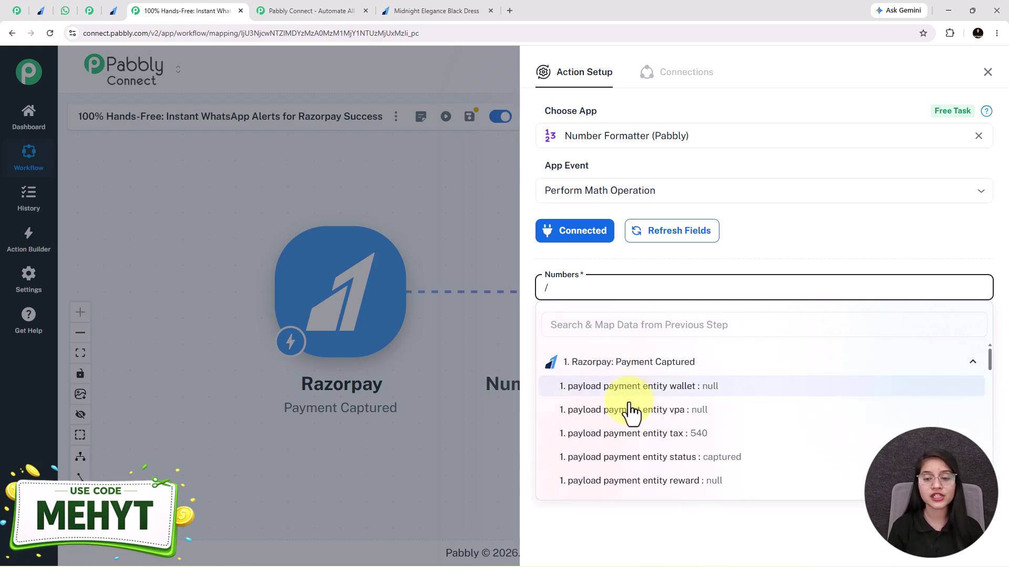
scroll(625, 423, down, 3)
scroll(629, 424, down, 2)
click(615, 326)
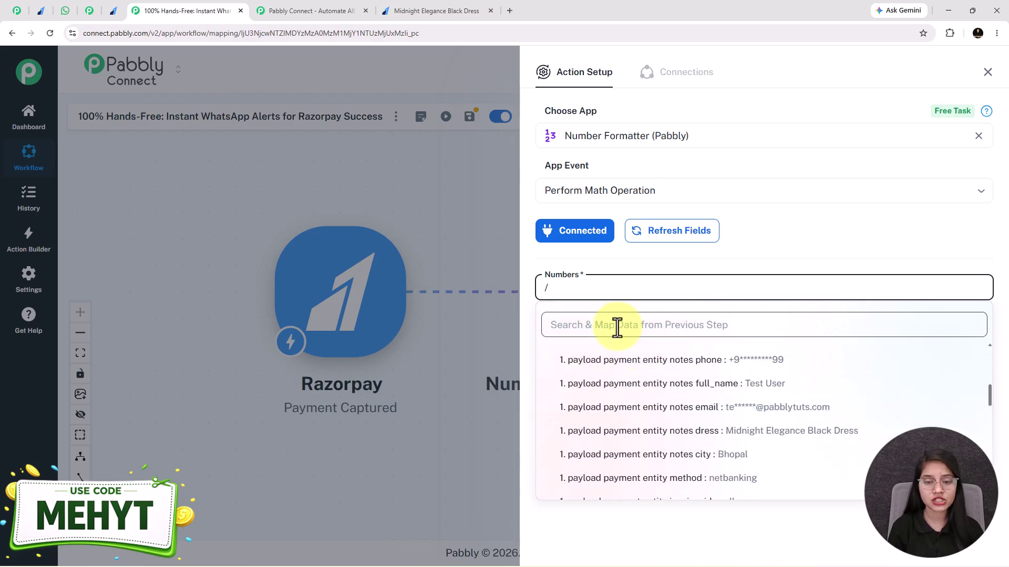
text(amoun)
key(BackSpace)
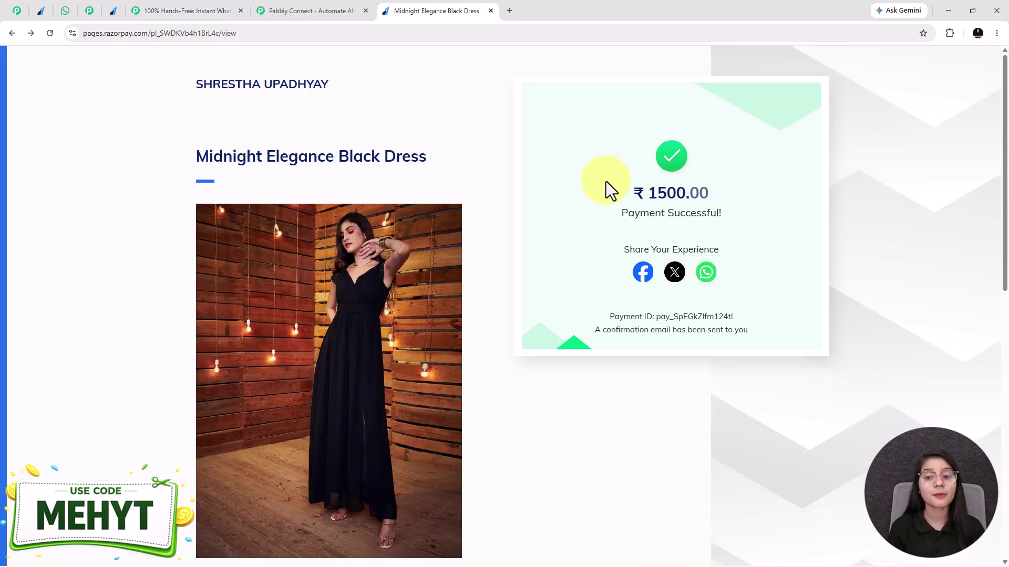
drag(608, 190, 736, 199)
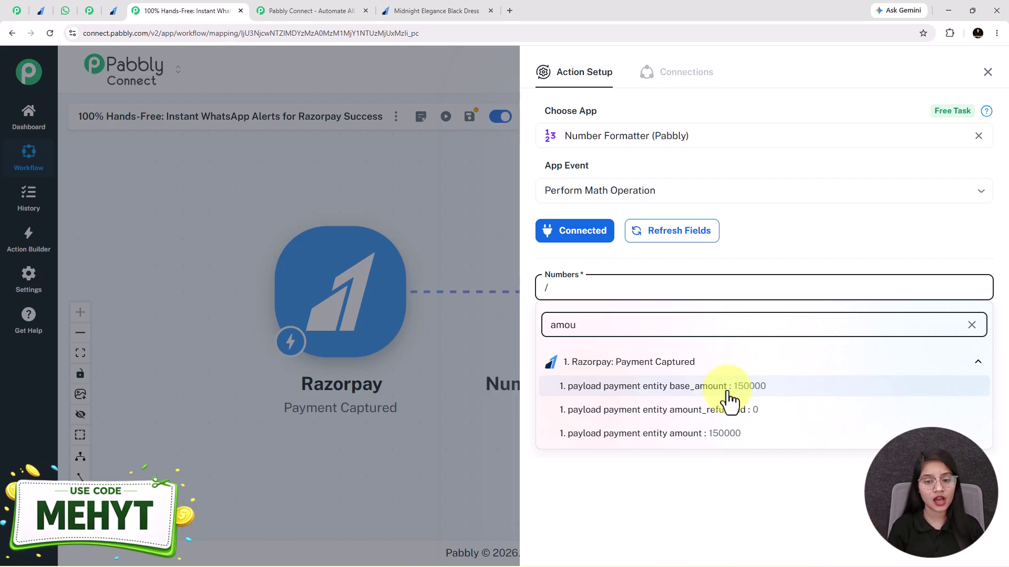
click(728, 393)
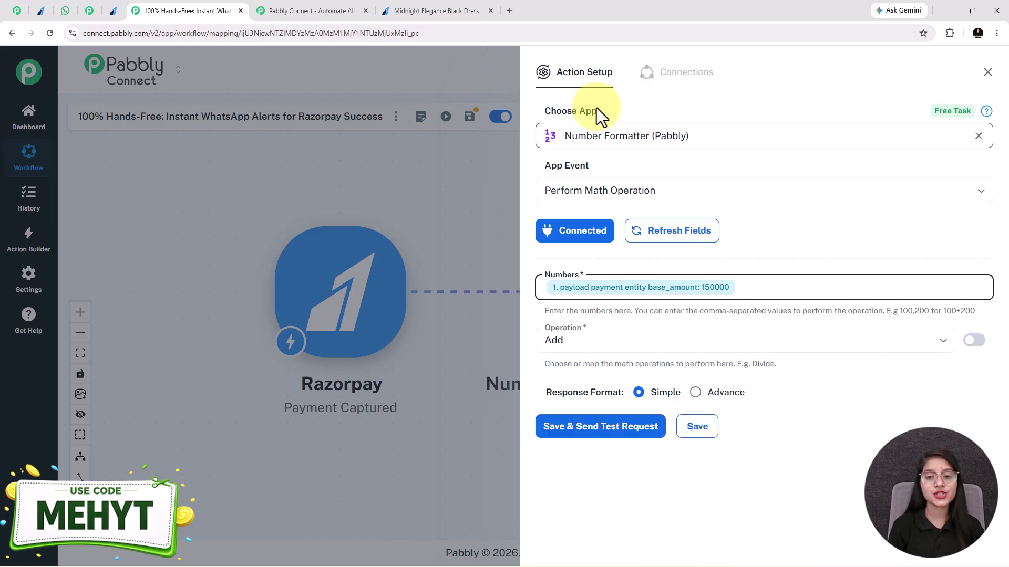
text(,100)
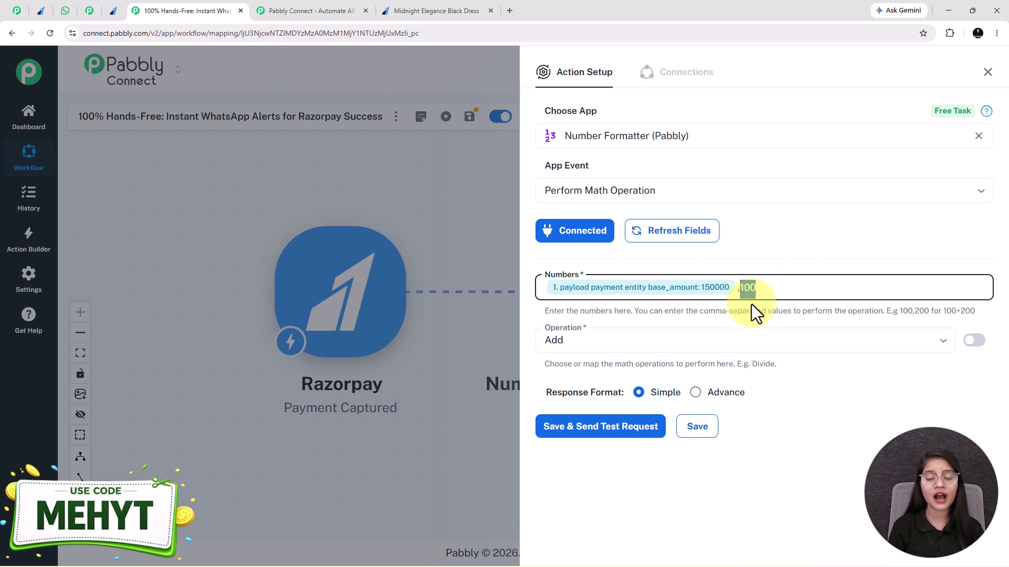
Set the math operation to Divide, then save the action and send a test request.
key(Tab)
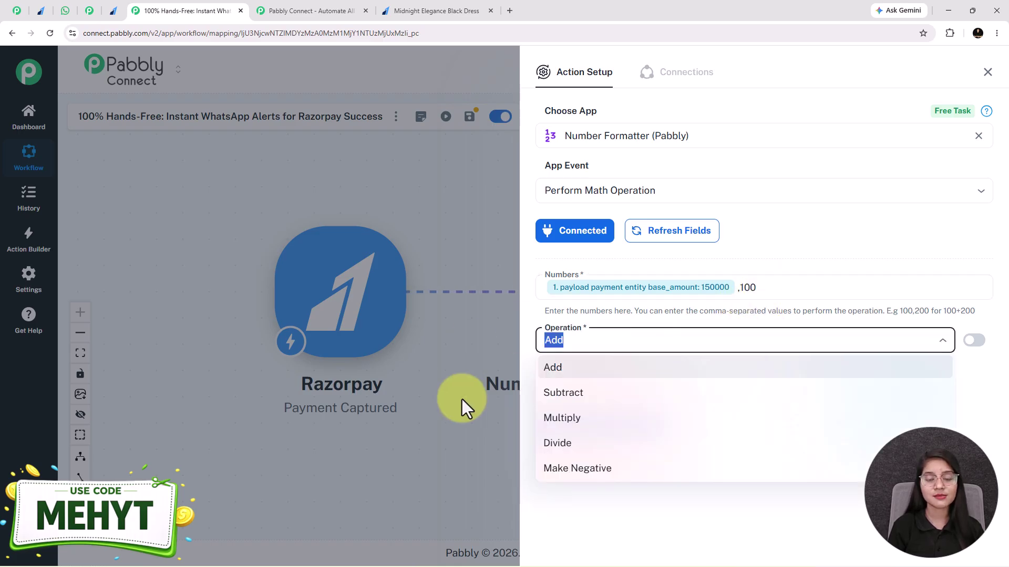
click(552, 444)
click(583, 426)
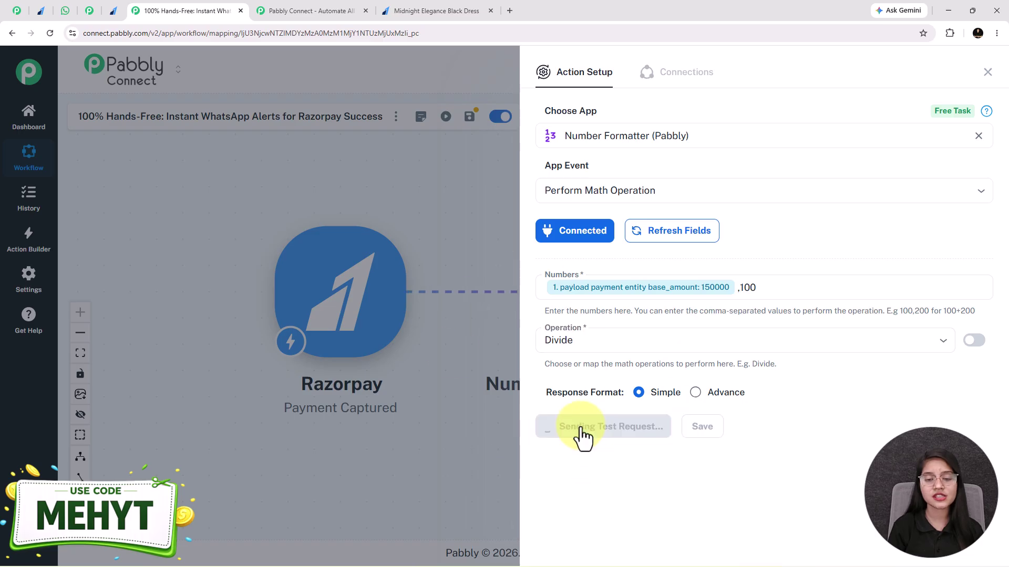
Compare the math operation's result with the amount on the Razorpay payment page, and close the action setup.
drag(1006, 331, 1006, 415)
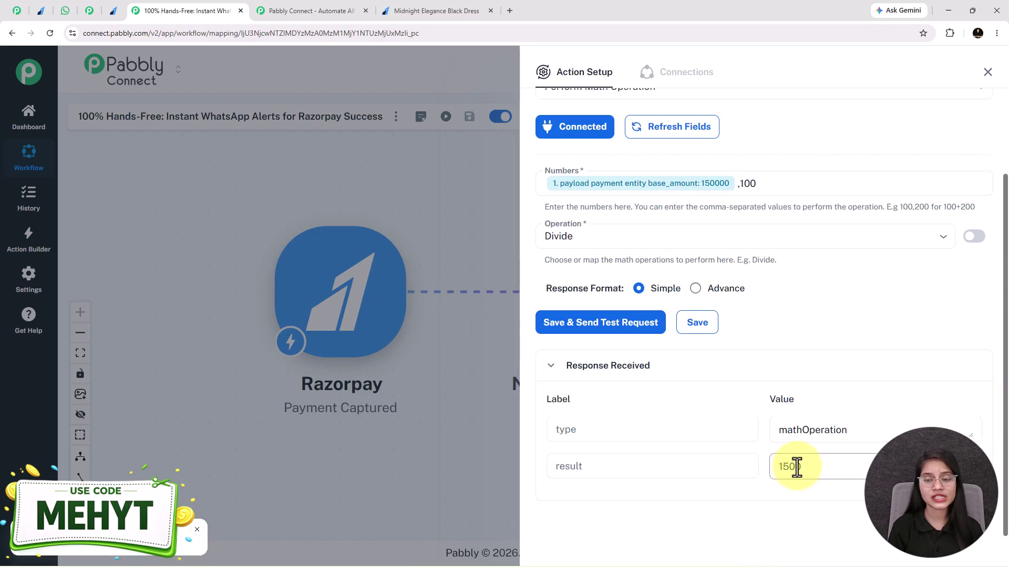
drag(835, 466, 766, 475)
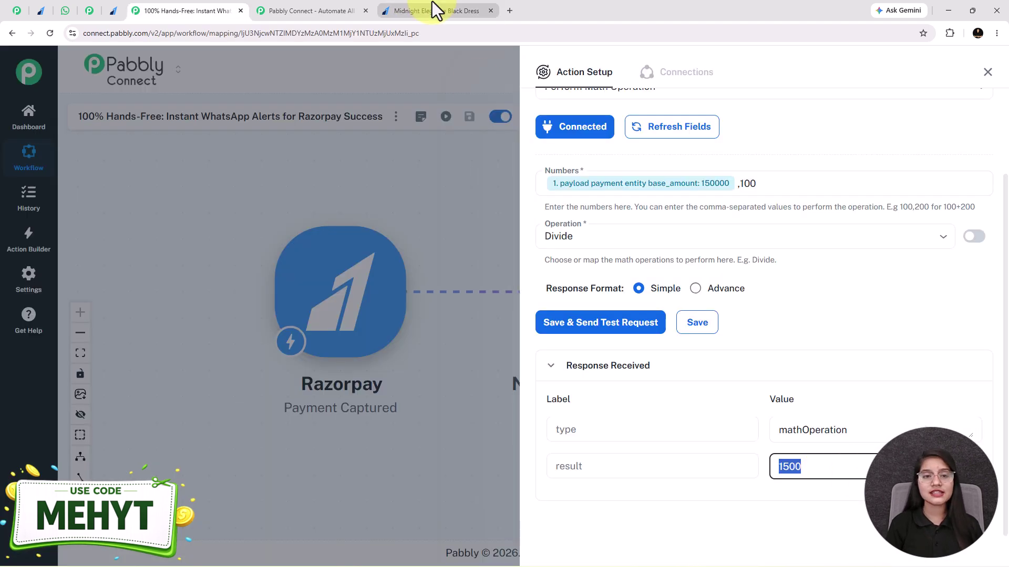
click(435, 11)
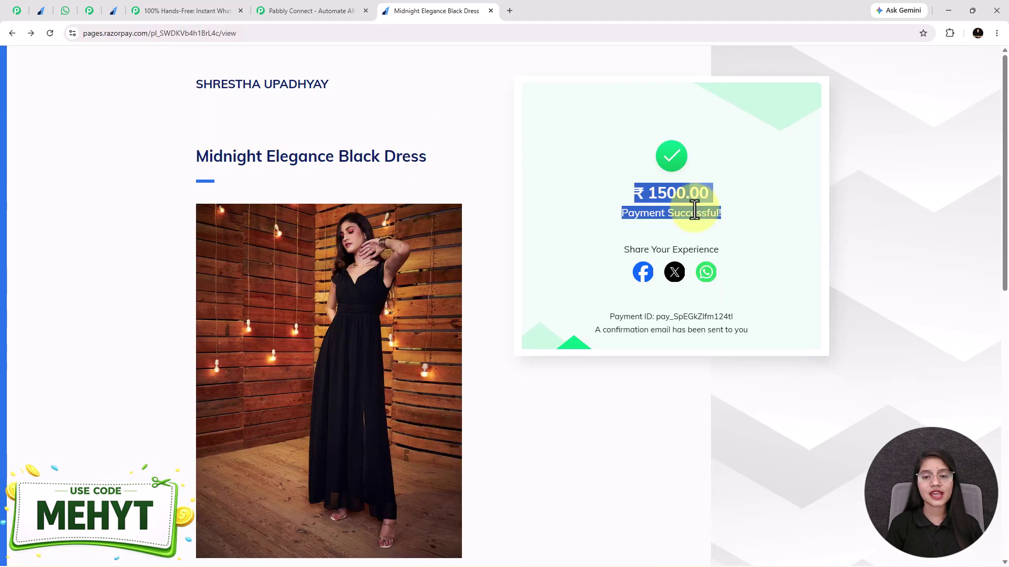
click(187, 11)
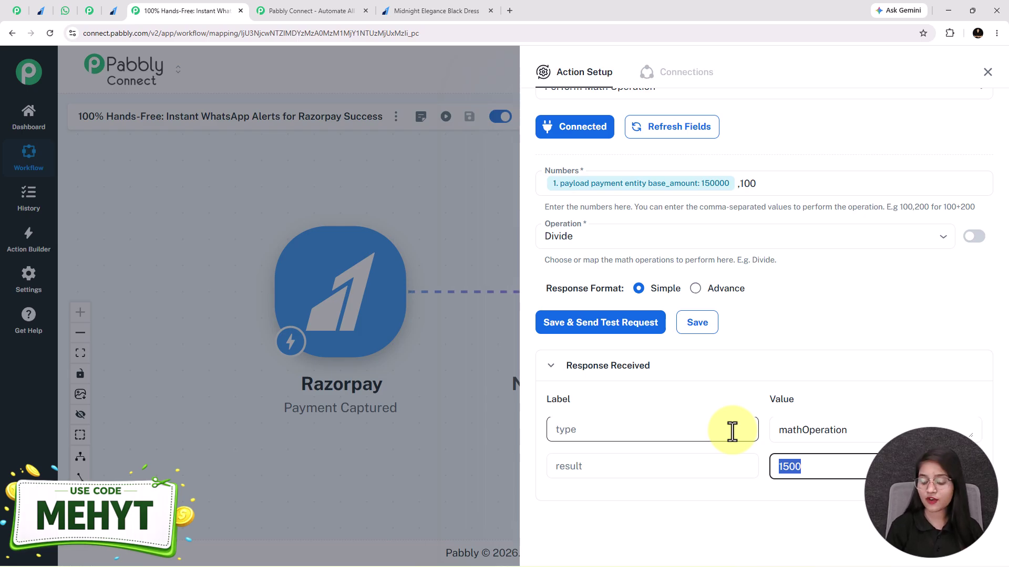
scroll(732, 430, up, 3)
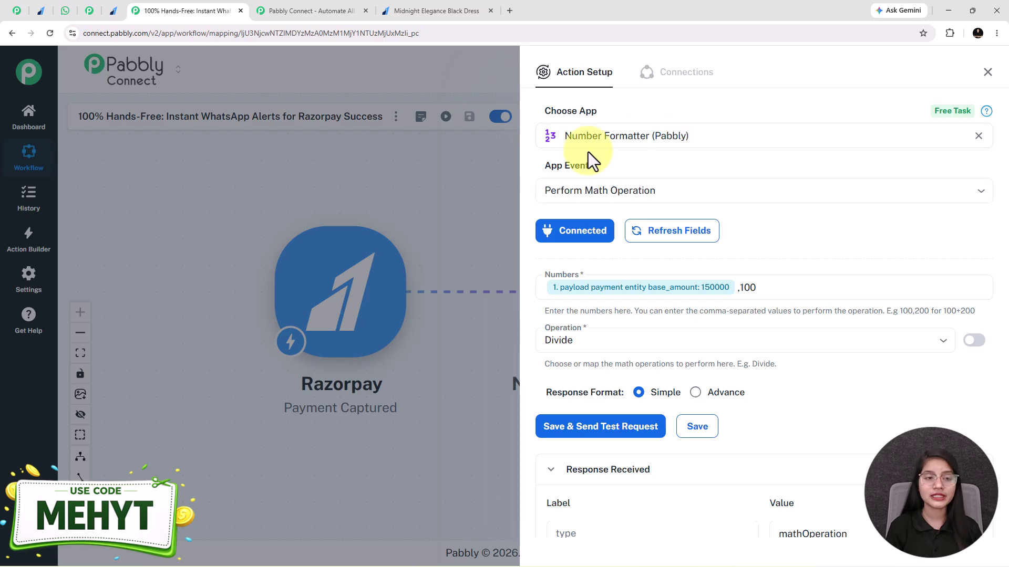
click(985, 73)
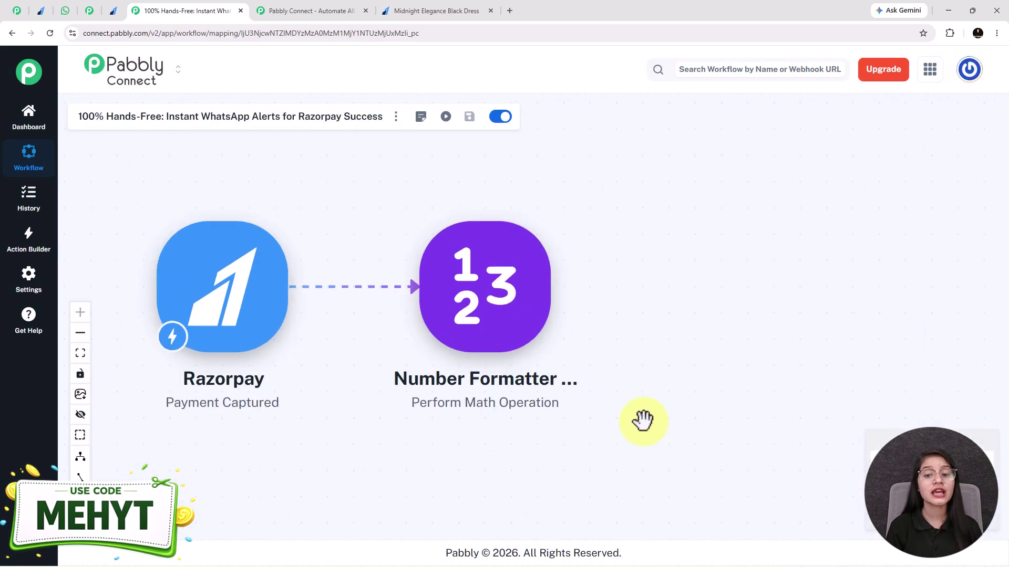
Add a Pabbly Chatflow action after the Number Formatter with the Send Text Message event, and start connecting it.
click(556, 292)
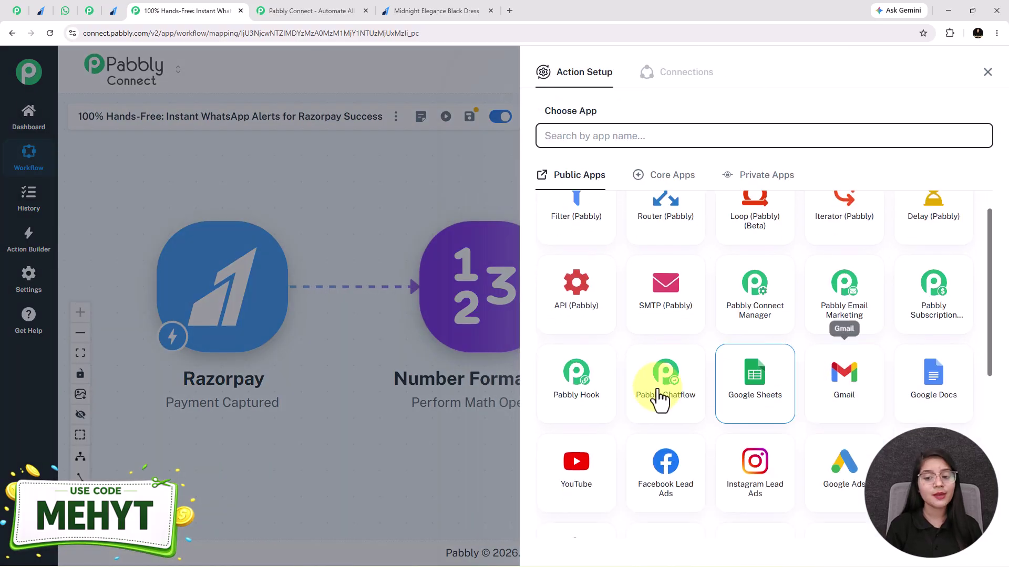
click(658, 395)
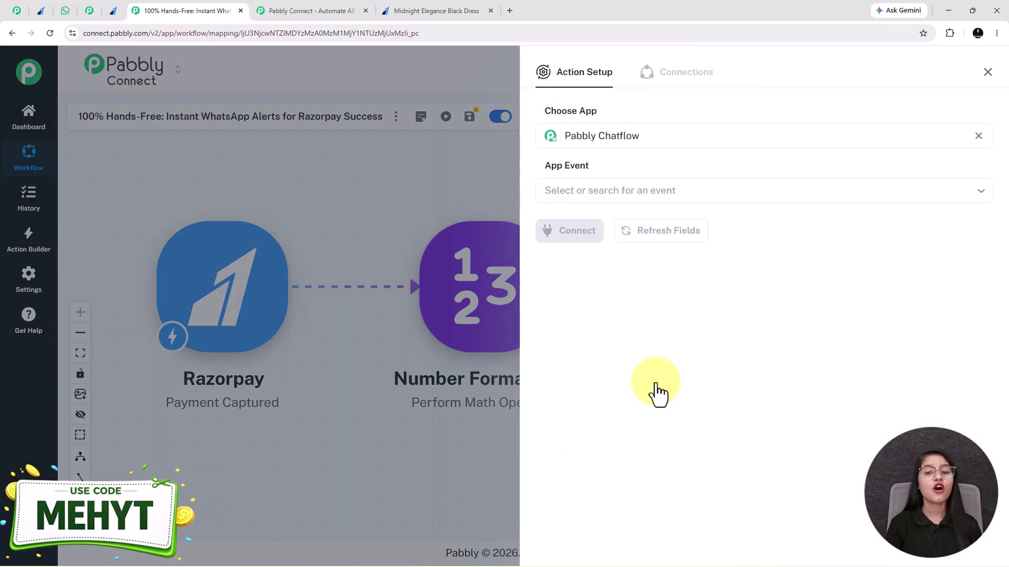
click(573, 190)
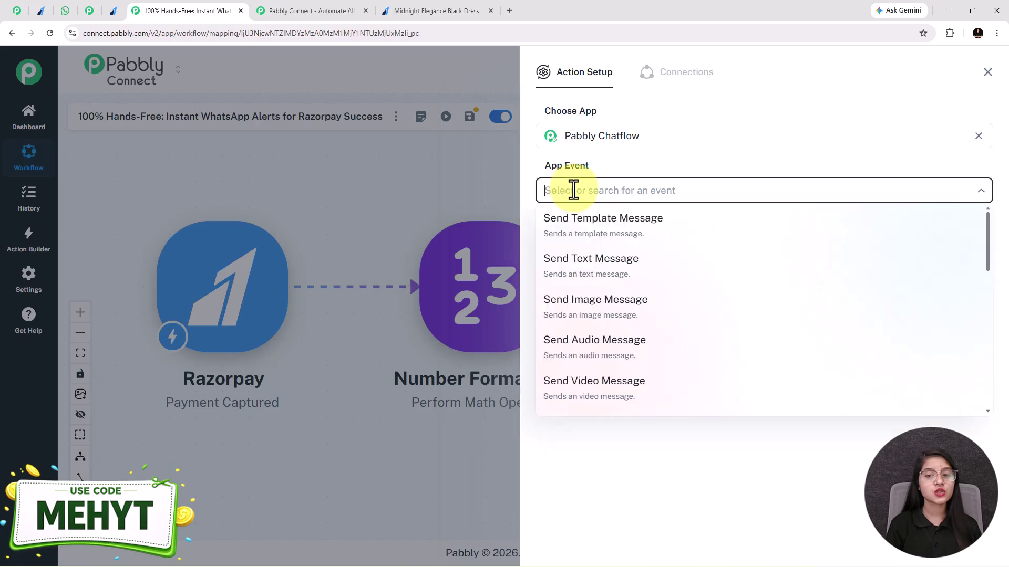
click(571, 265)
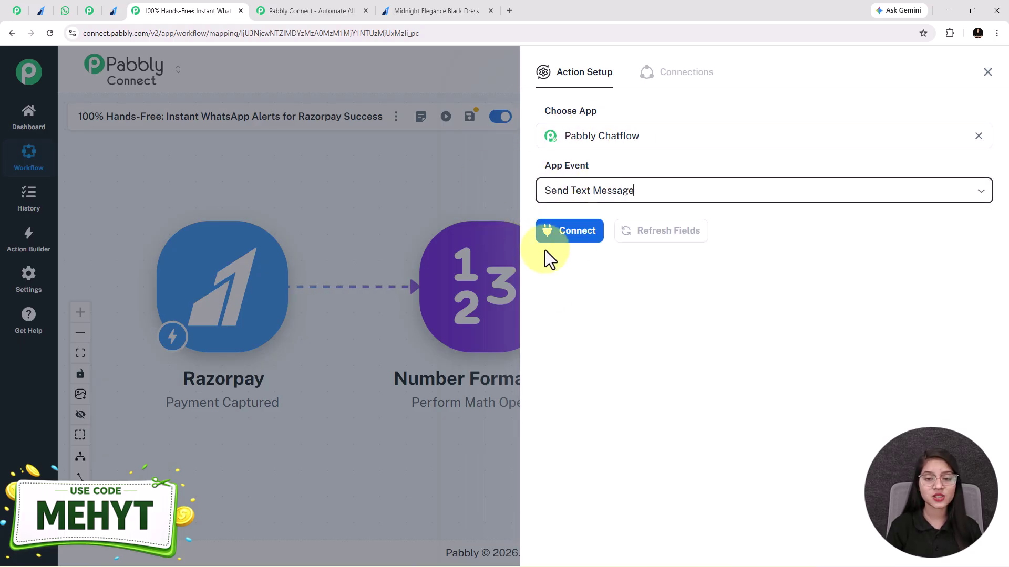
click(572, 232)
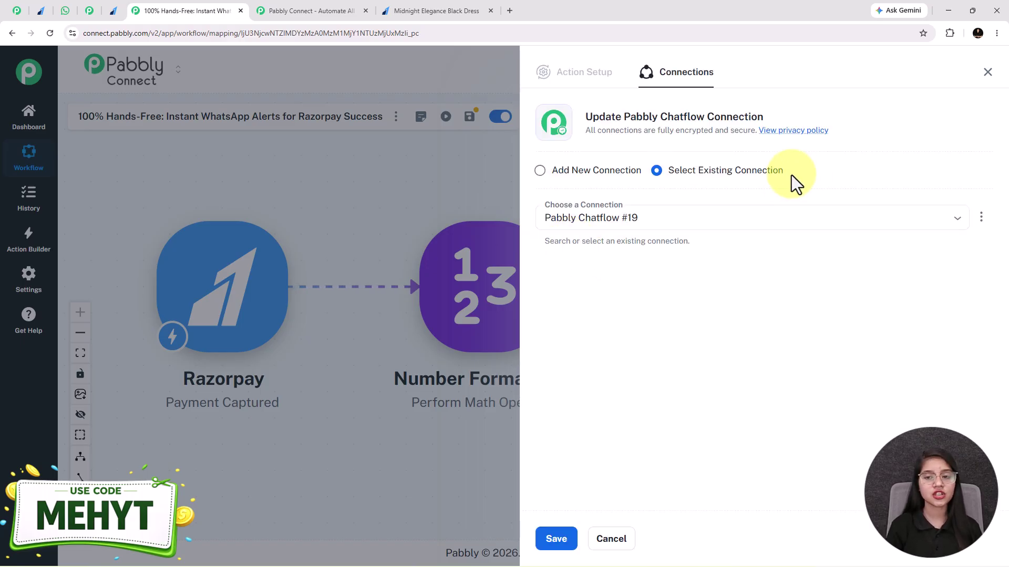
Choose to add a new Pabbly Chatflow connection and open the linked Pabbly Chatflow account.
drag(803, 184, 670, 184)
click(539, 171)
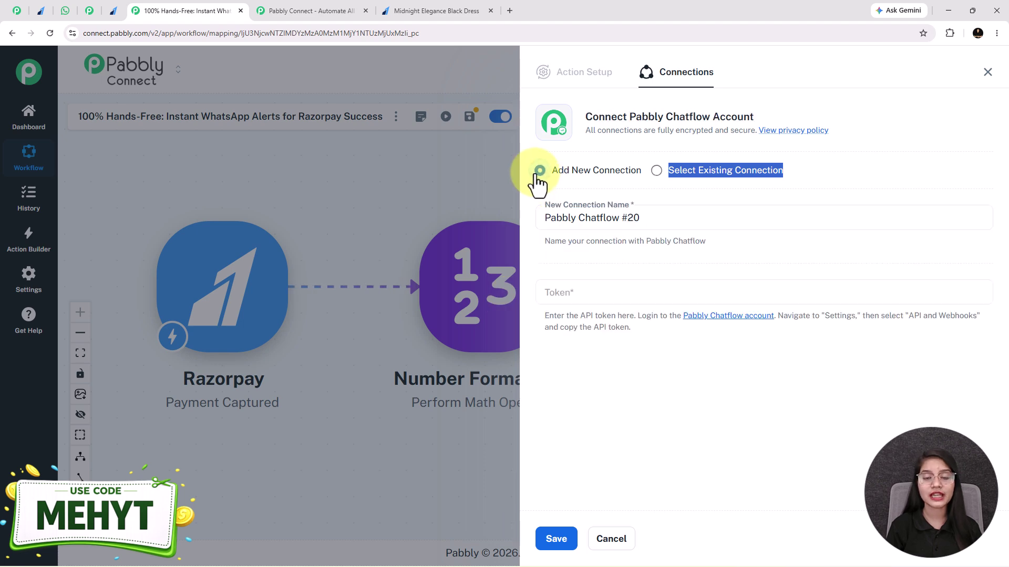
click(591, 318)
click(537, 289)
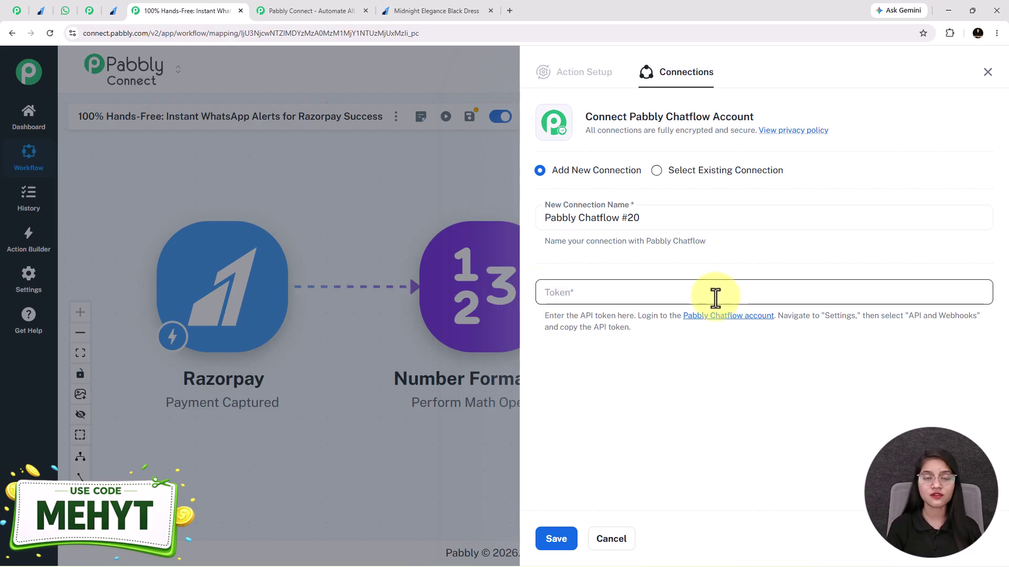
click(727, 316)
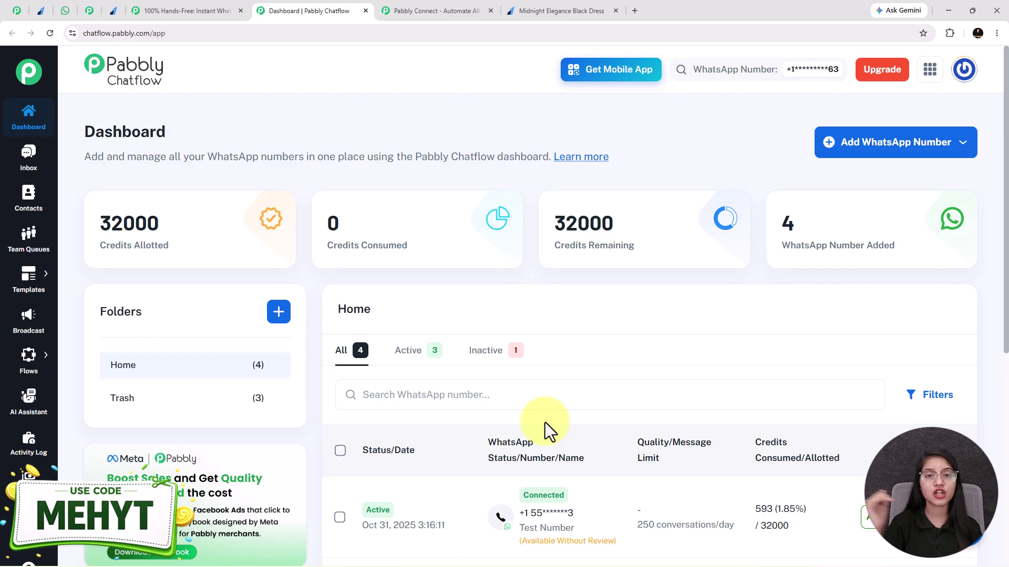
click(173, 9)
click(314, 4)
Copy the API token from Pabbly Chatflow's API & Webhooks settings.
mouse_move(29, 475)
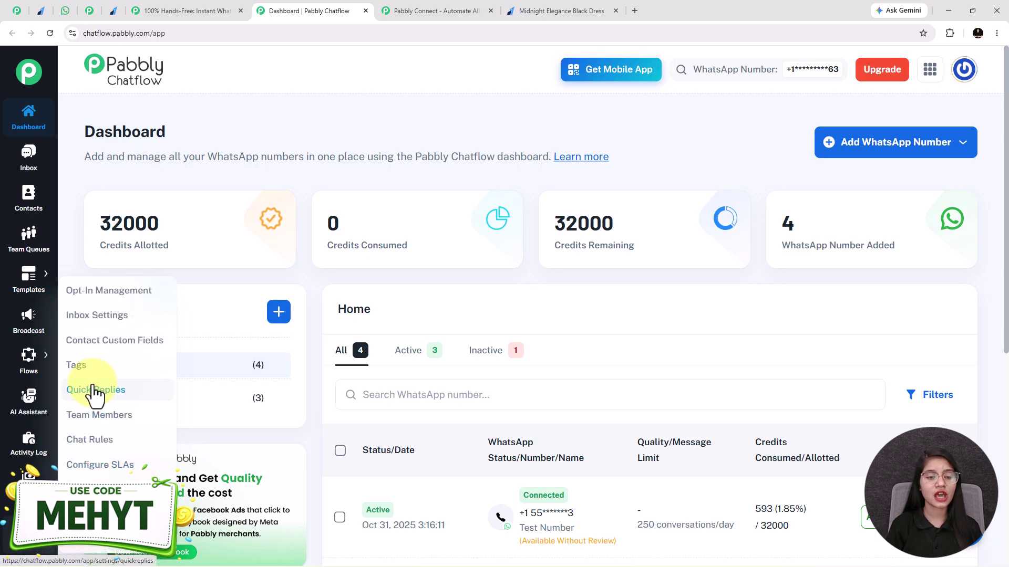
click(105, 476)
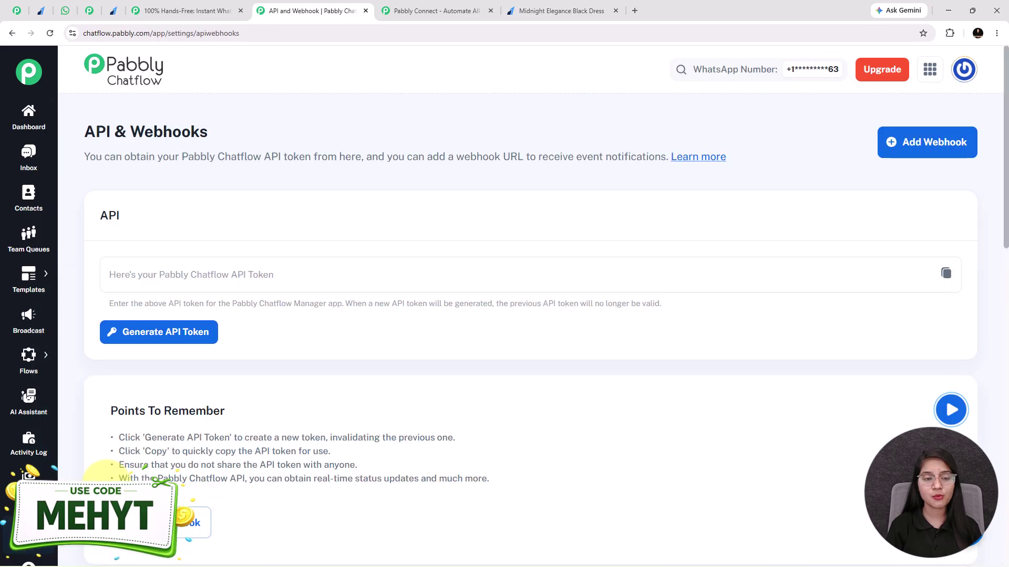
click(947, 276)
click(948, 274)
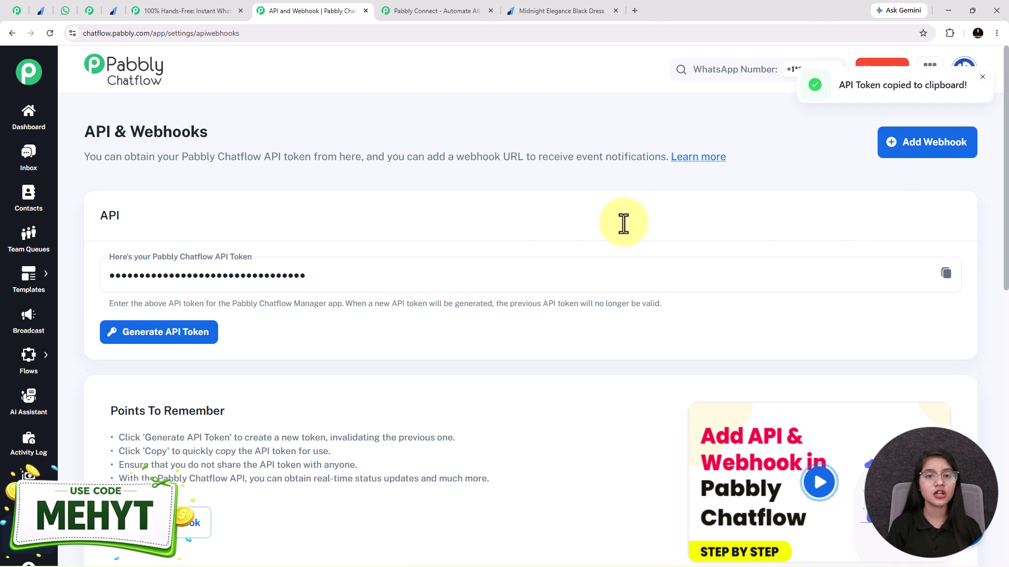
Return to the Pabbly Connect workflow, paste the API token into the Token field, and save the new connection.
click(188, 11)
click(568, 299)
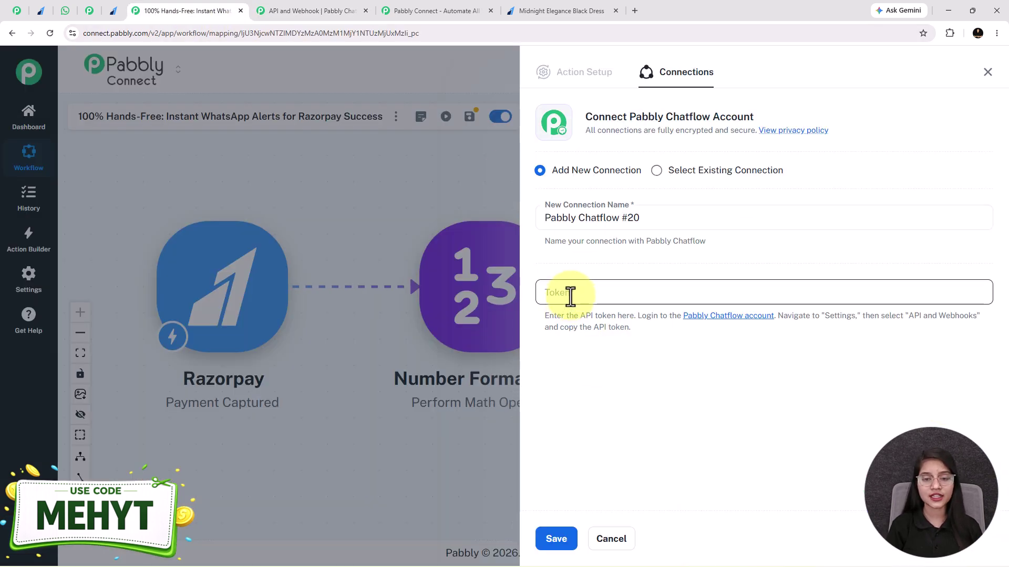
key(ctrl+v)
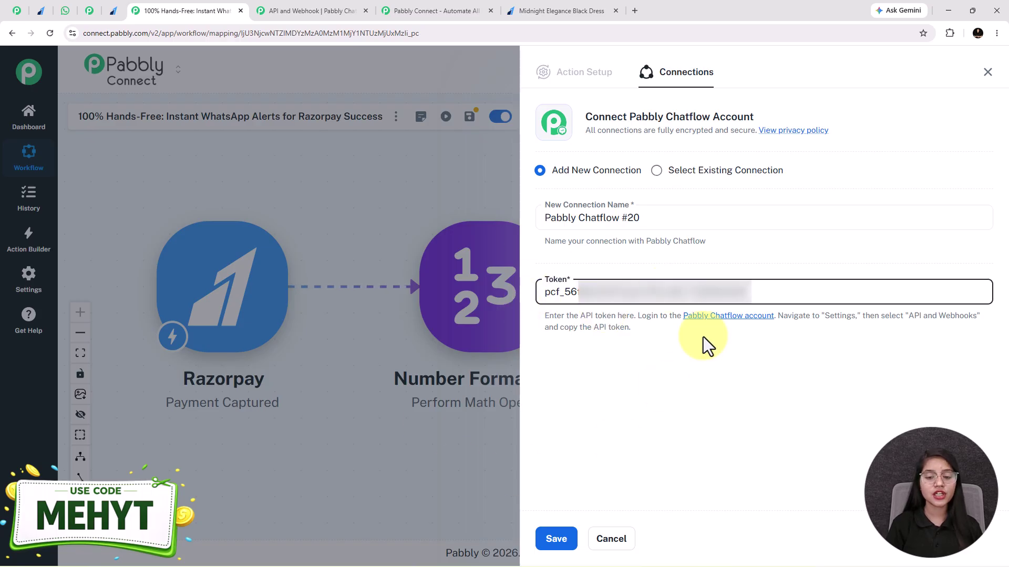
click(556, 539)
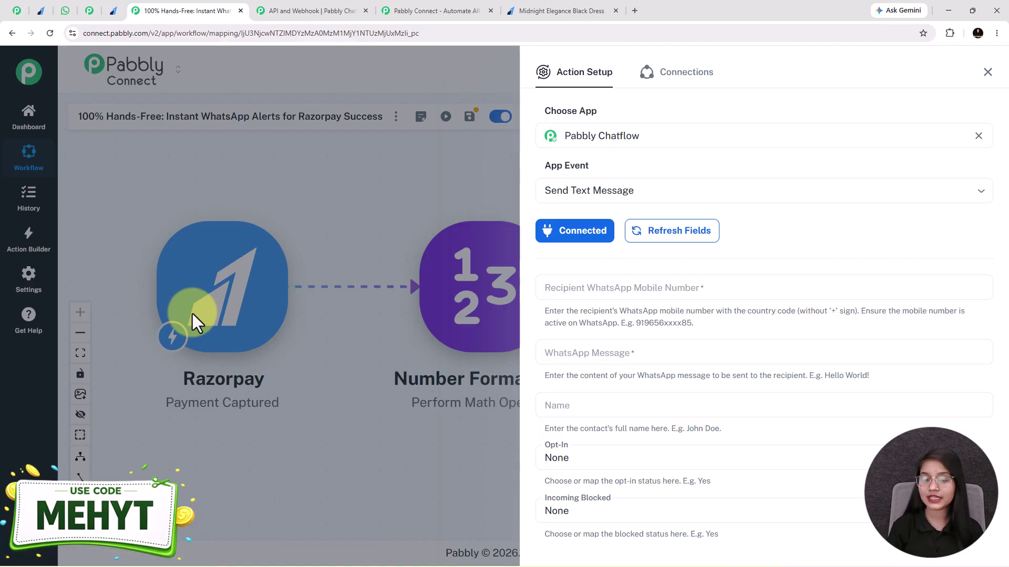
Map the Razorpay payment entity notes phone into the Recipient WhatsApp Mobile Number field.
scroll(612, 284, down, 1)
click(611, 238)
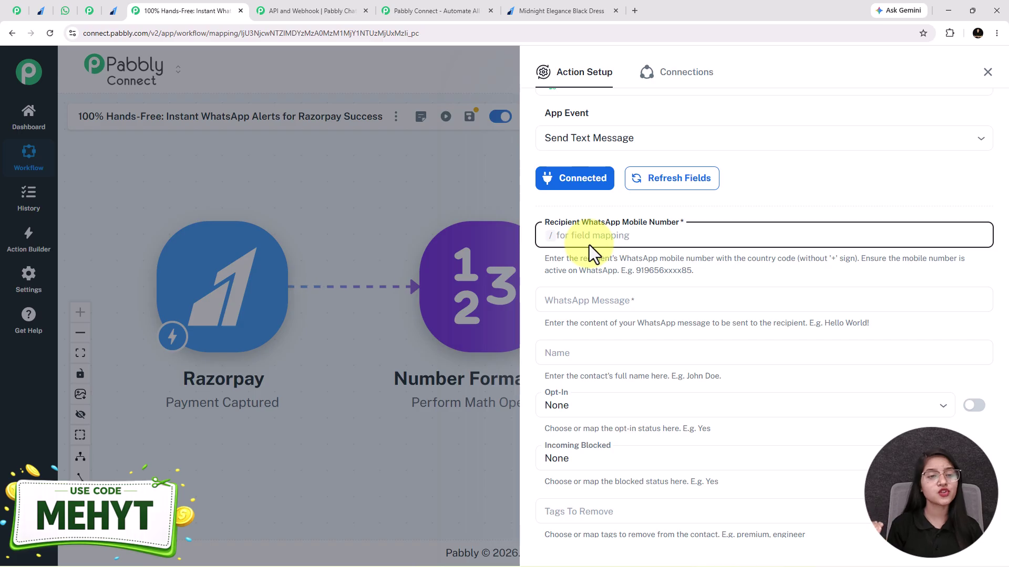
text(/)
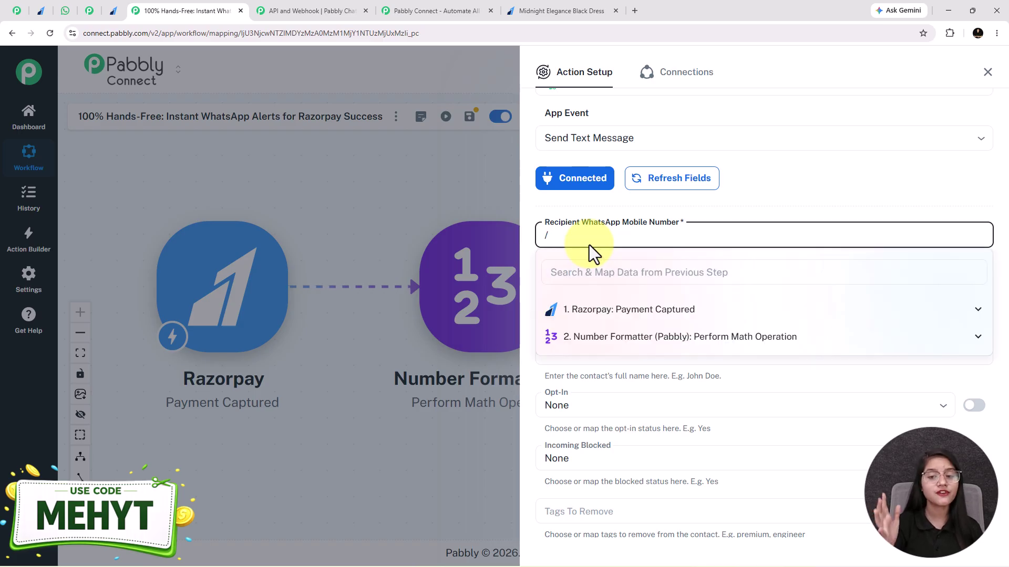
click(680, 309)
scroll(673, 353, down, 5)
scroll(704, 342, down, 2)
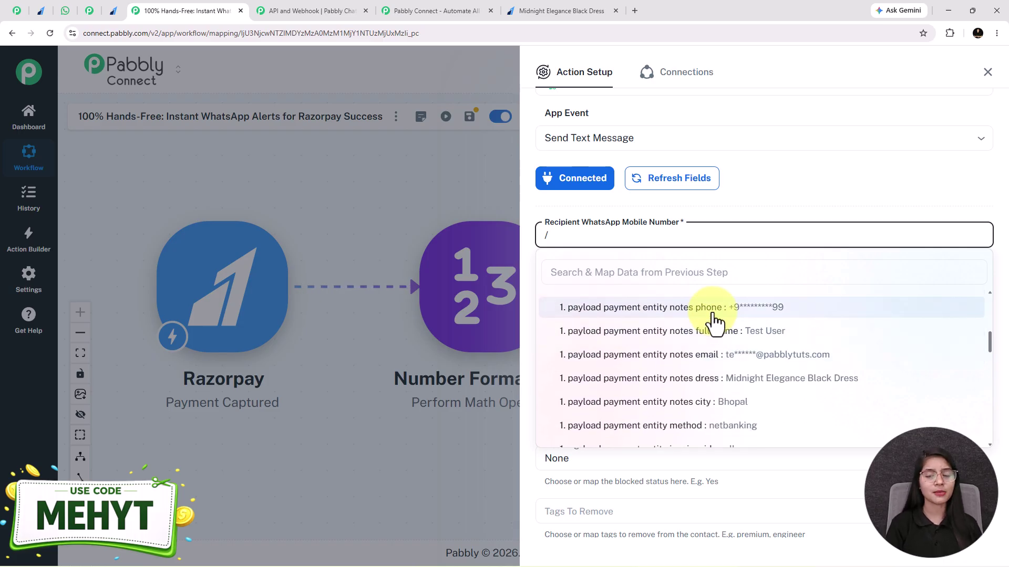
click(714, 314)
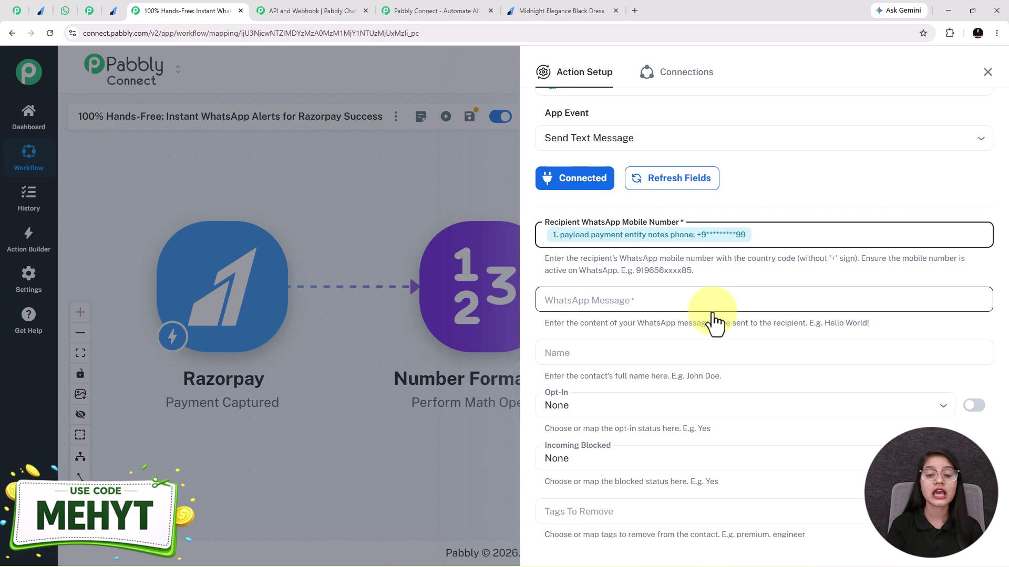
Paste the Aura Boutique message template into WhatsApp Message and map the Razorpay notes full_name between the asterisks after "Hi".
click(633, 304)
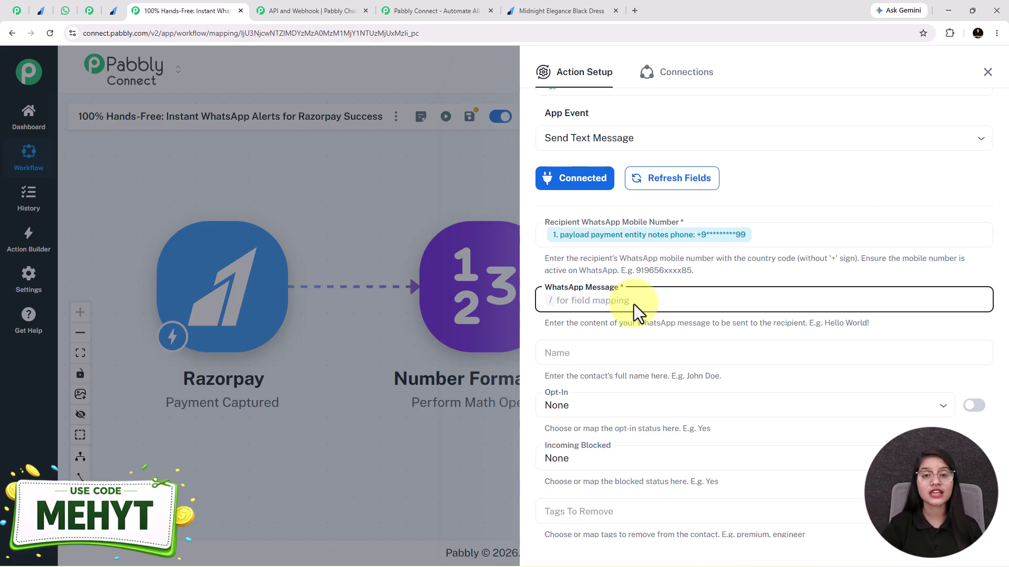
key(ctrl+v)
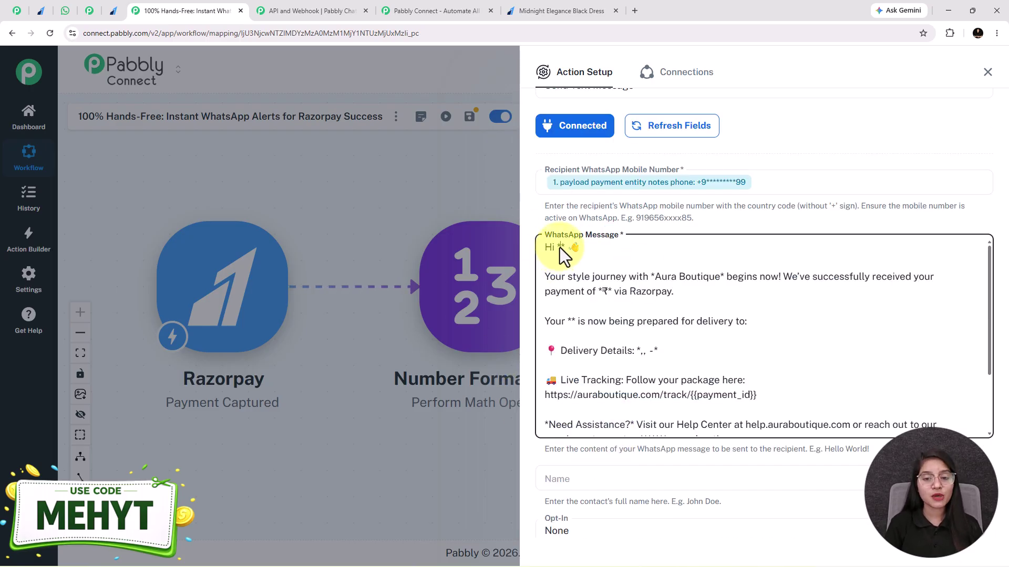
text(/)
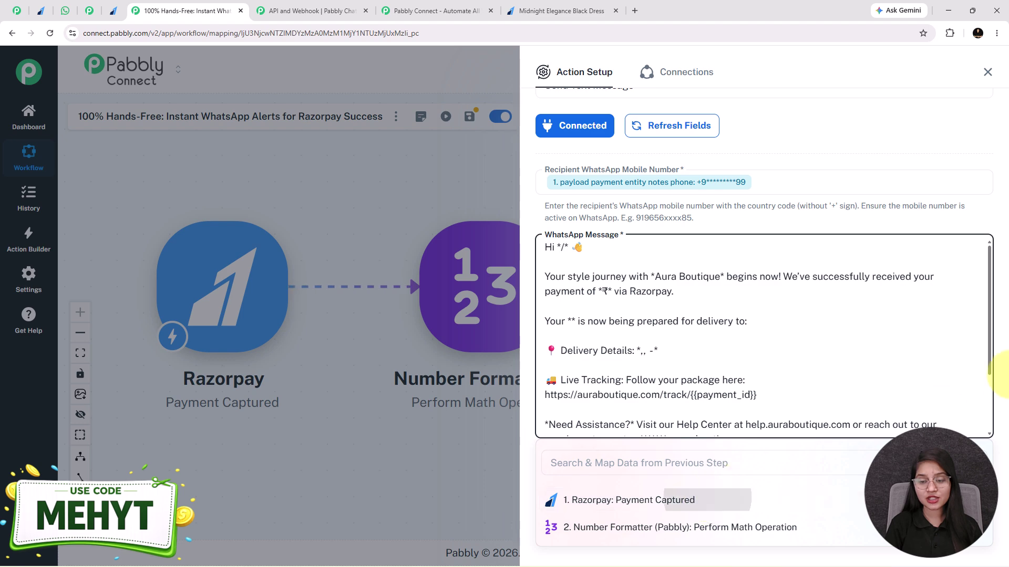
click(678, 499)
scroll(628, 382, down, 5)
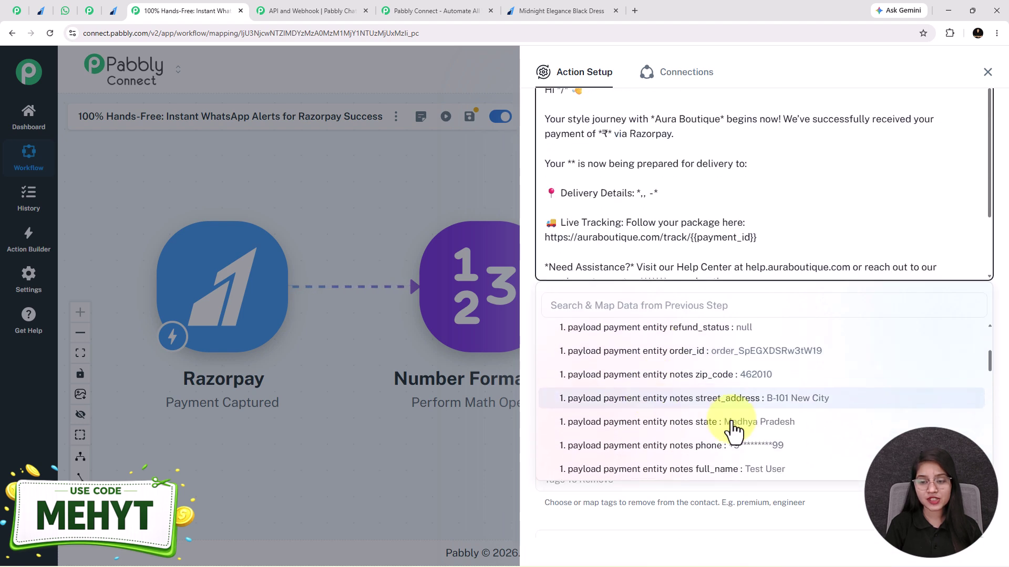
scroll(716, 397, down, 2)
click(733, 417)
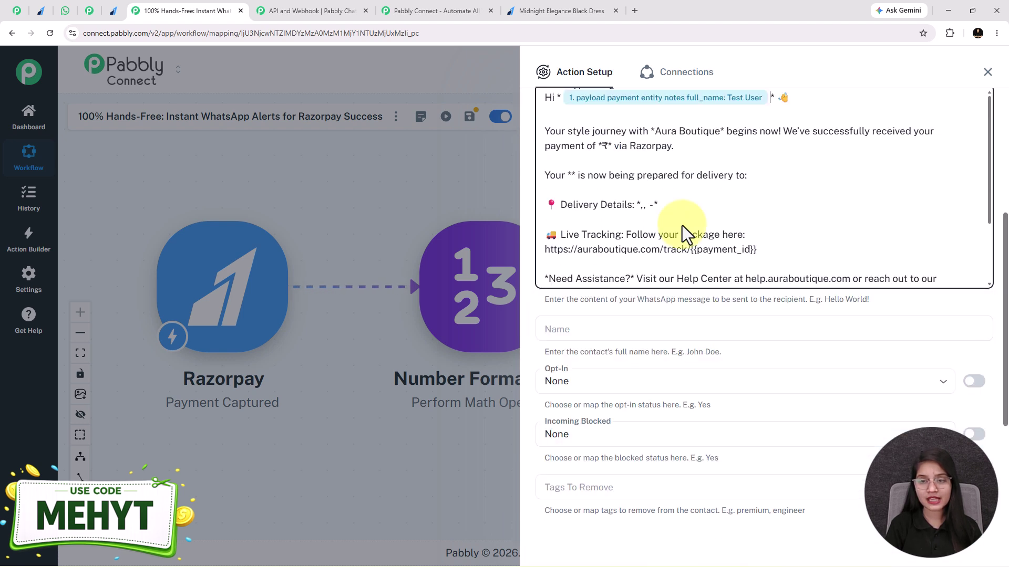
Map the Number Formatter result right after the ₹ sign in the message's payment amount.
click(610, 150)
text(/)
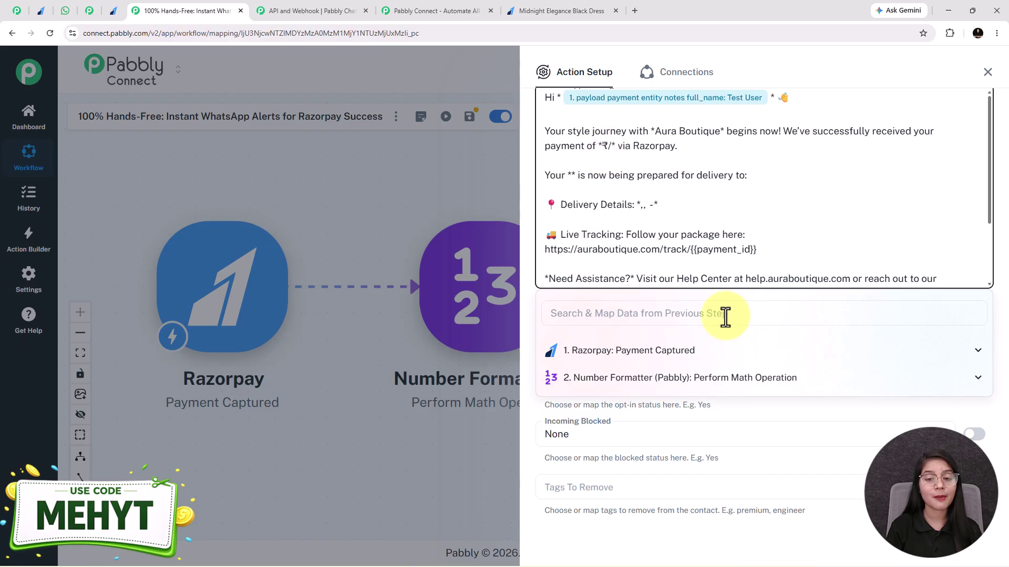
click(640, 378)
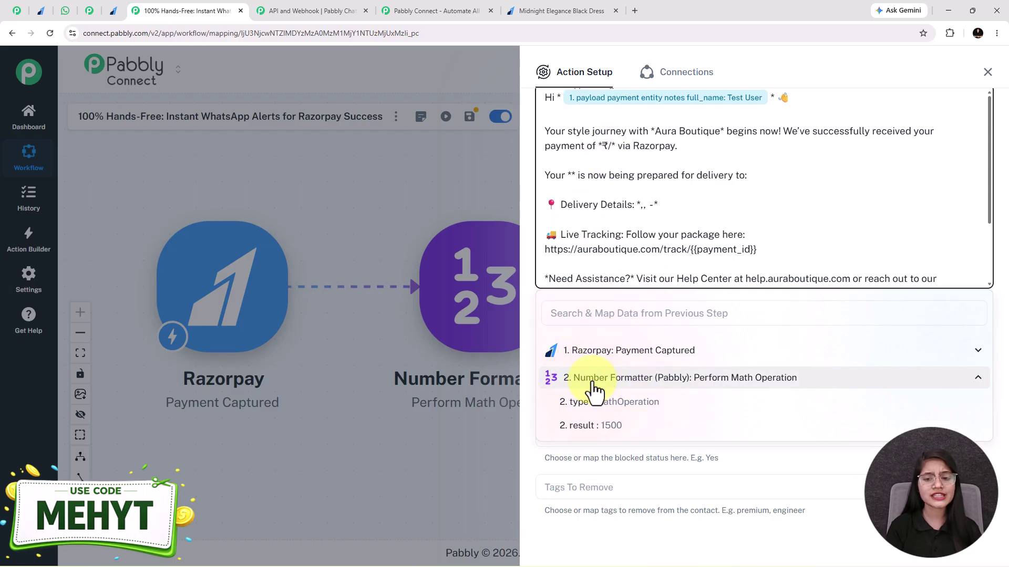
click(632, 426)
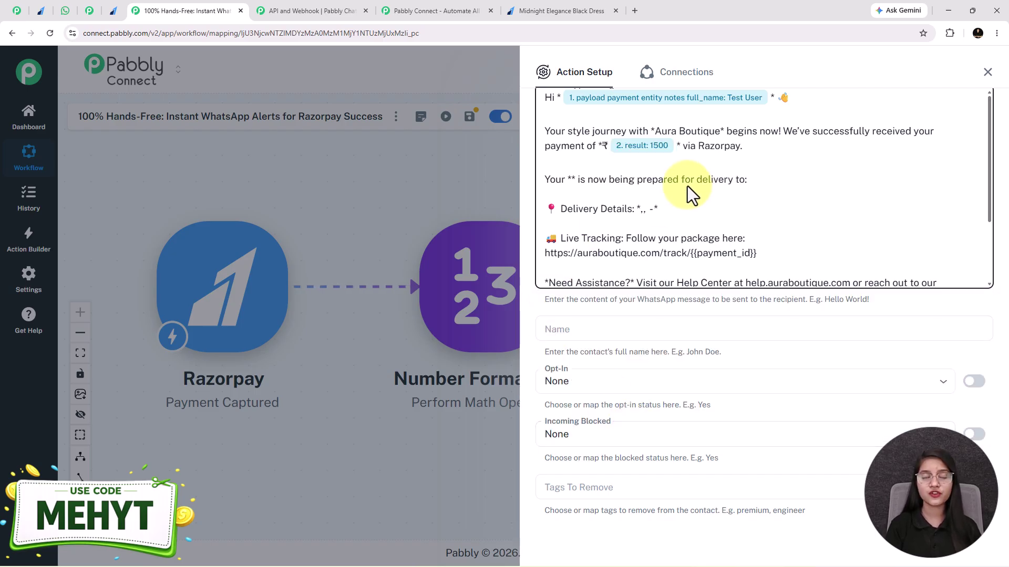
Search the mapping data for "dress" and map the payment entity notes dress between the asterisks after "Your" in the message.
click(571, 179)
text(/)
click(655, 313)
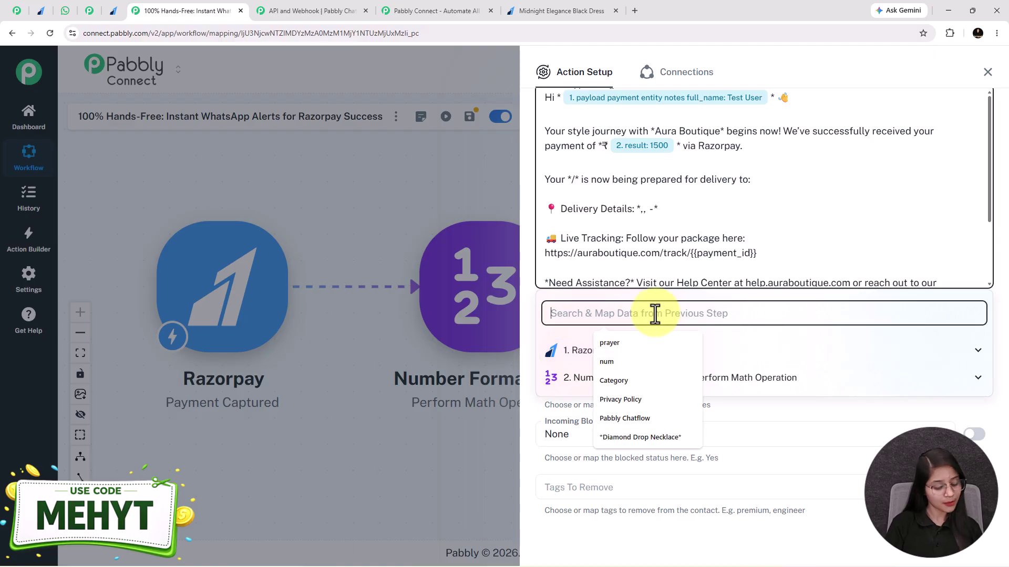
text(dress)
click(765, 395)
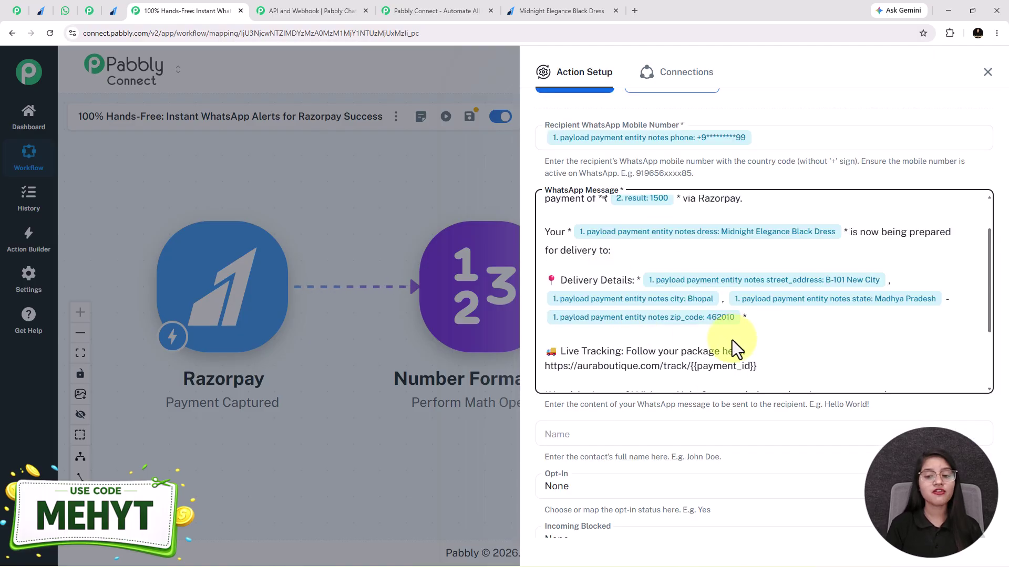
Review the mapped message and remaining fields, and remove the phone mapping from the Recipient WhatsApp Mobile Number field.
scroll(718, 337, down, 2)
scroll(718, 338, up, 3)
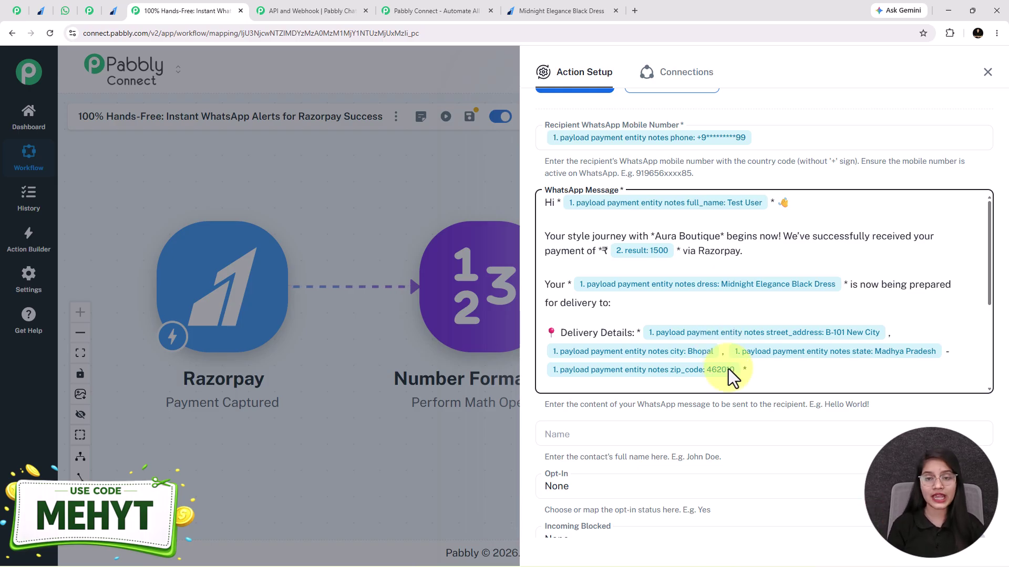
scroll(729, 369, down, 3)
scroll(746, 362, down, 6)
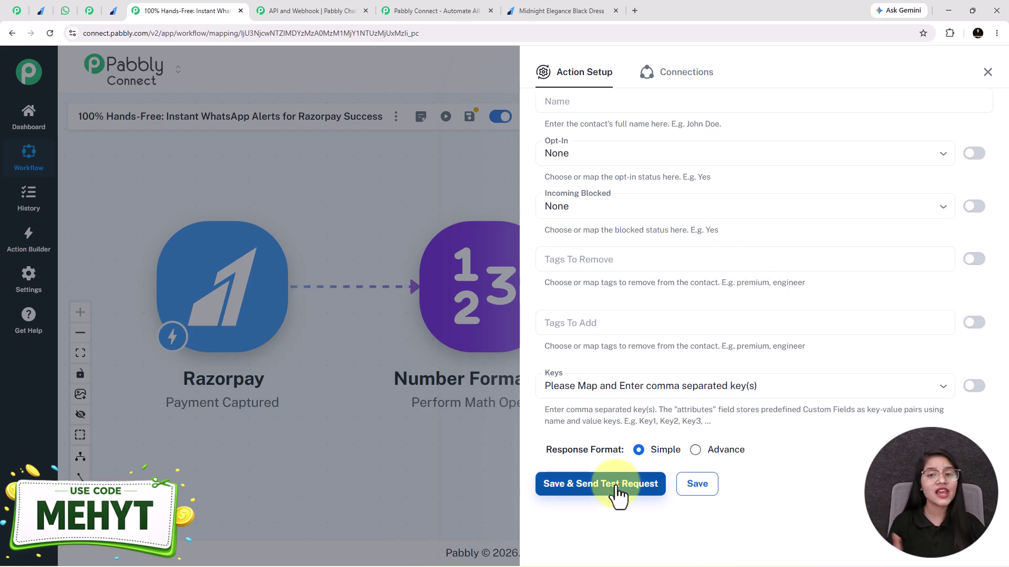
scroll(619, 495, up, 8)
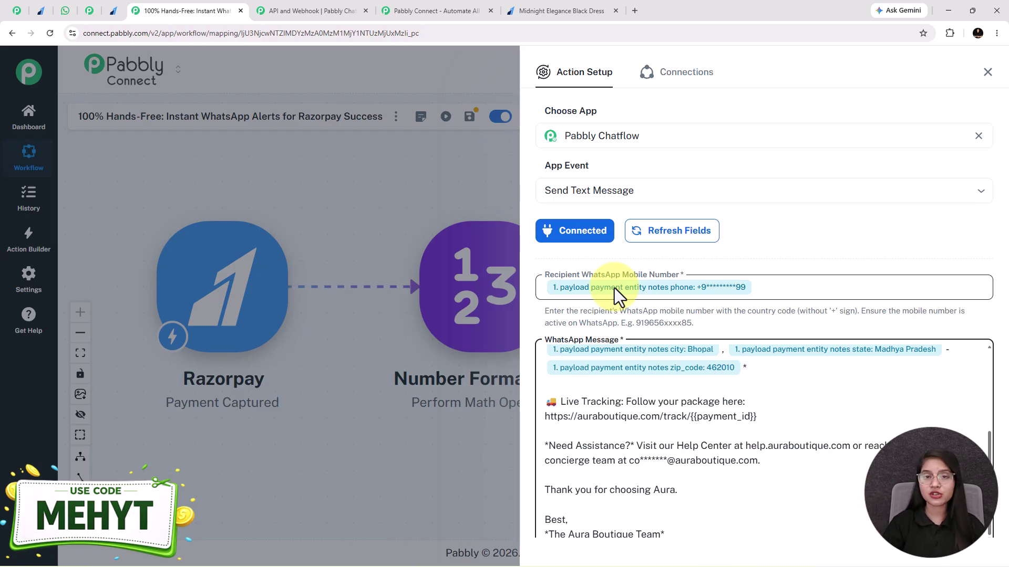
click(757, 289)
key(BackSpace)
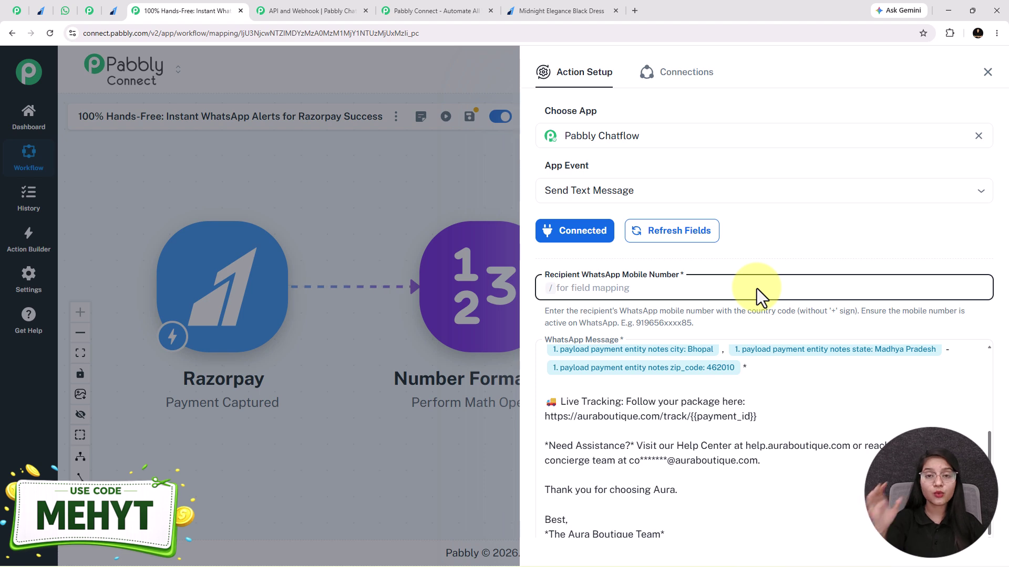
text(/)
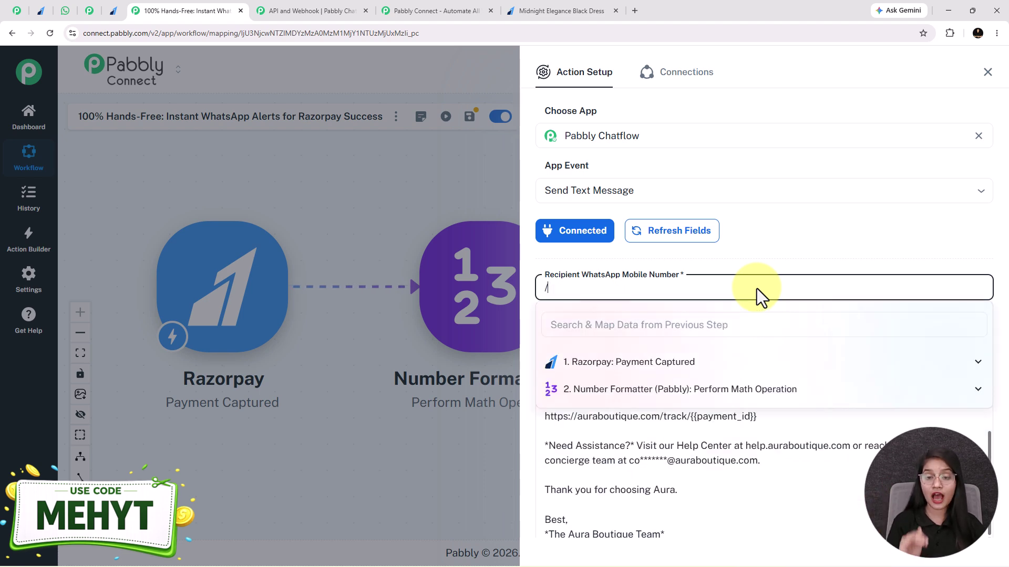
click(680, 363)
scroll(649, 450, down, 5)
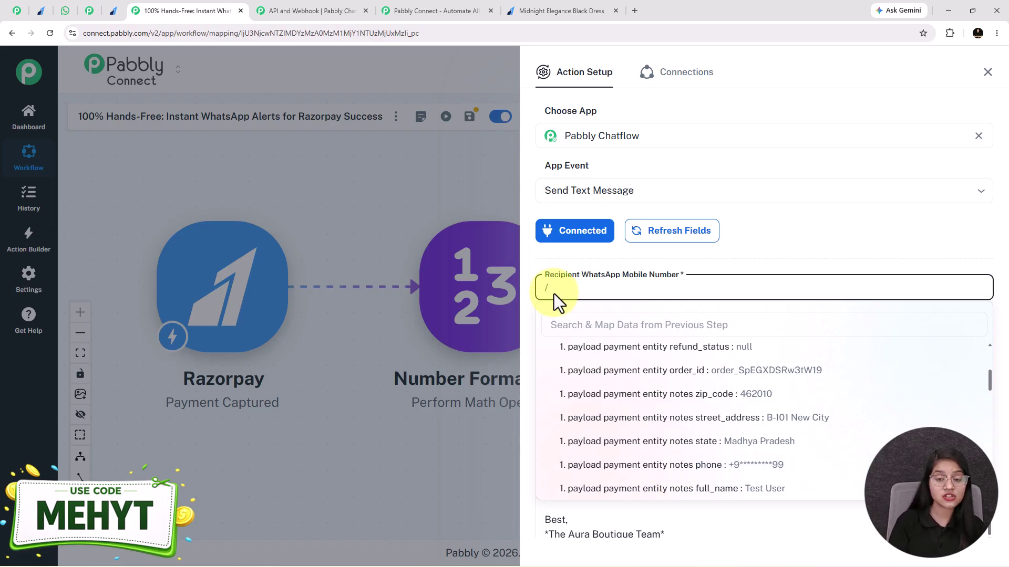
key(BackSpace)
click(591, 316)
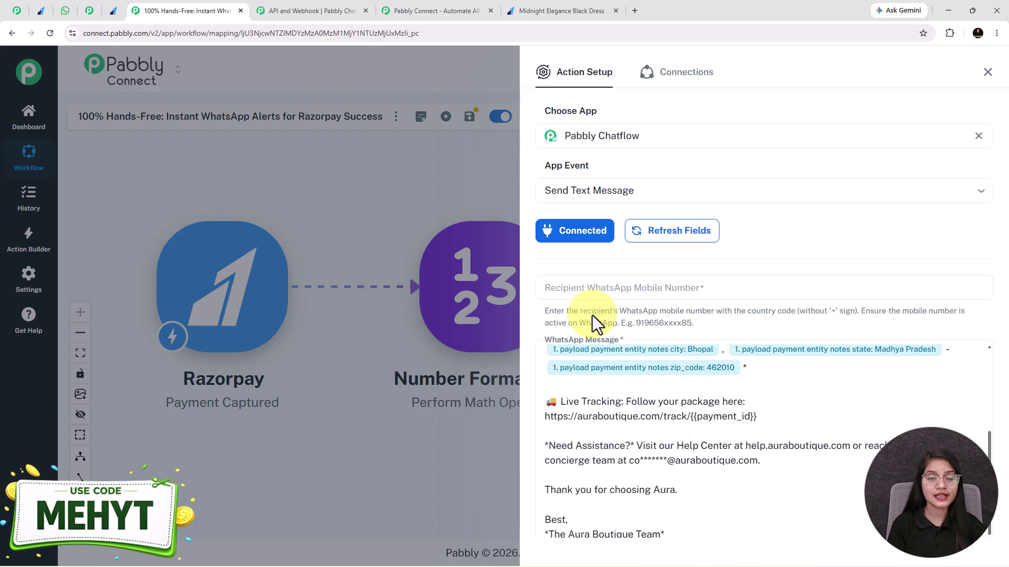
Save the Pabbly Chatflow Send Text Message action with a test request and check the status and message in the response.
scroll(579, 389, down, 12)
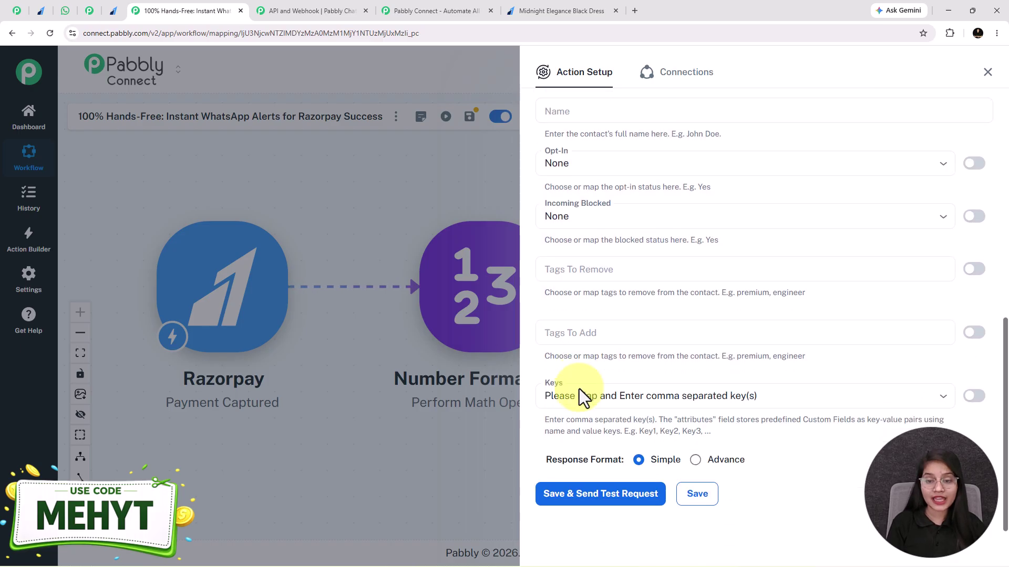
click(594, 499)
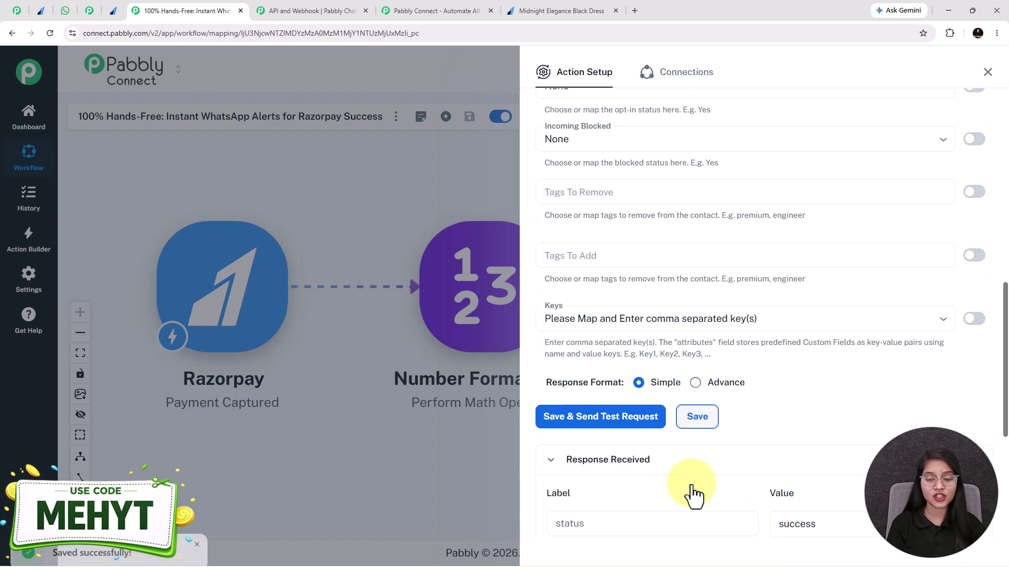
drag(835, 494, 762, 507)
drag(846, 533, 768, 536)
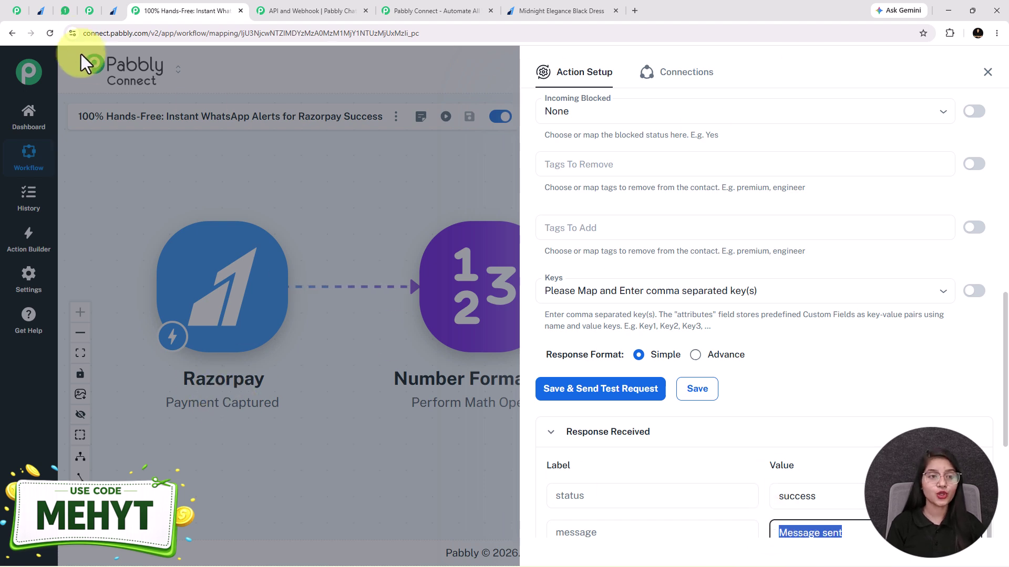
Switch to WhatsApp Web and check the customer name, dress and payment amount in the newest Pabbly Chatflow Chatbot message.
click(65, 11)
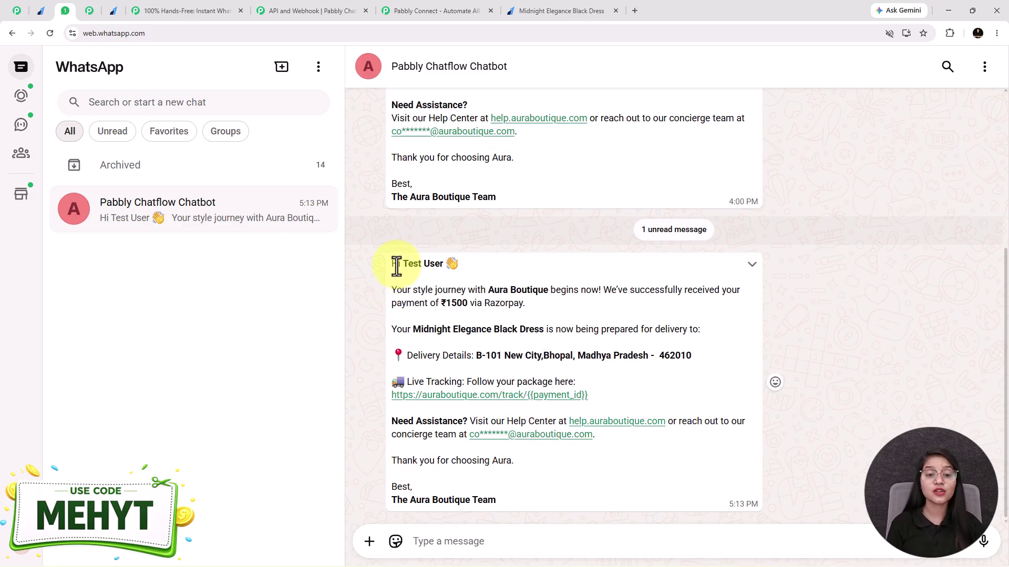
drag(397, 263, 440, 264)
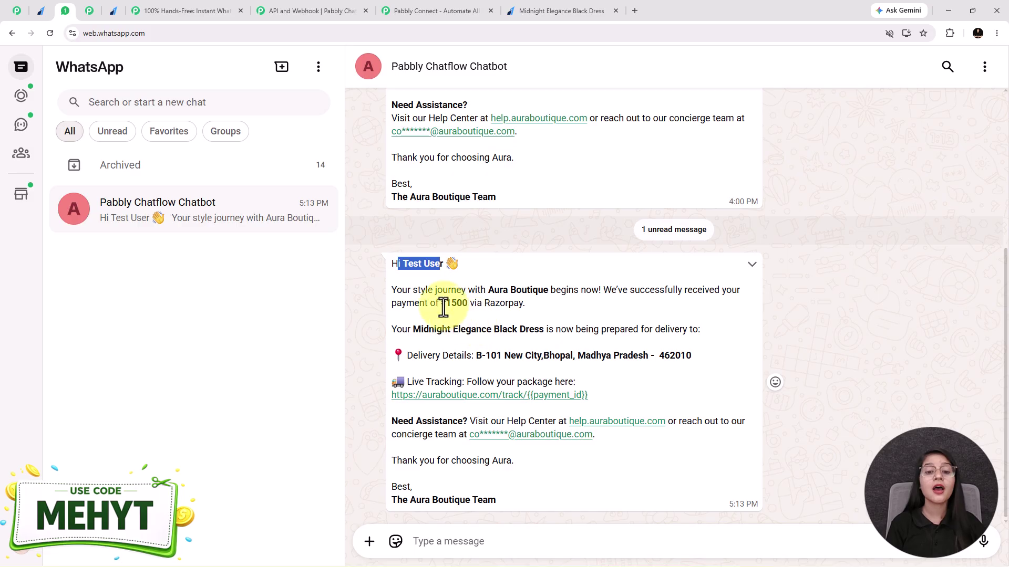
drag(420, 329, 547, 331)
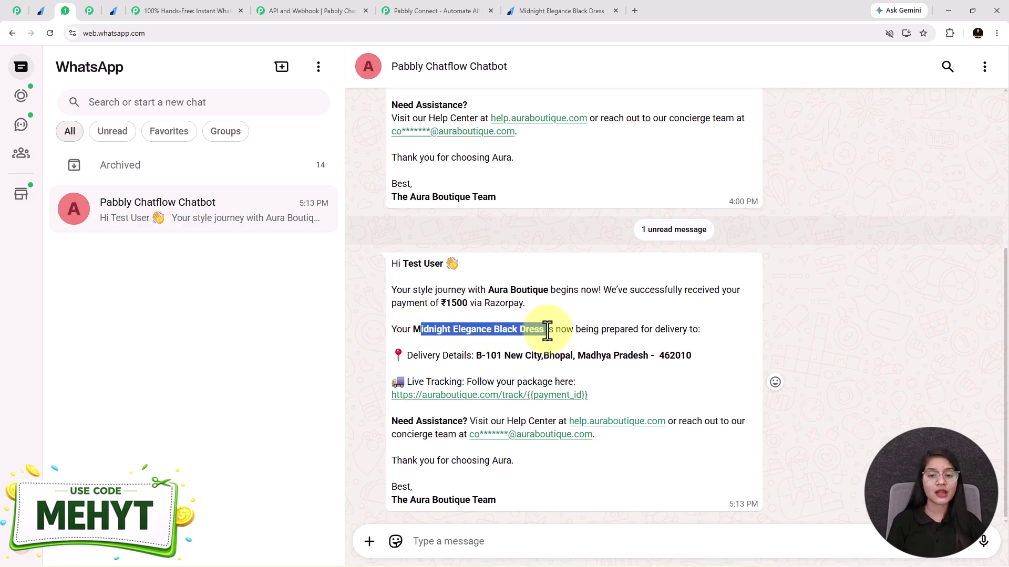
click(466, 303)
drag(447, 304, 474, 303)
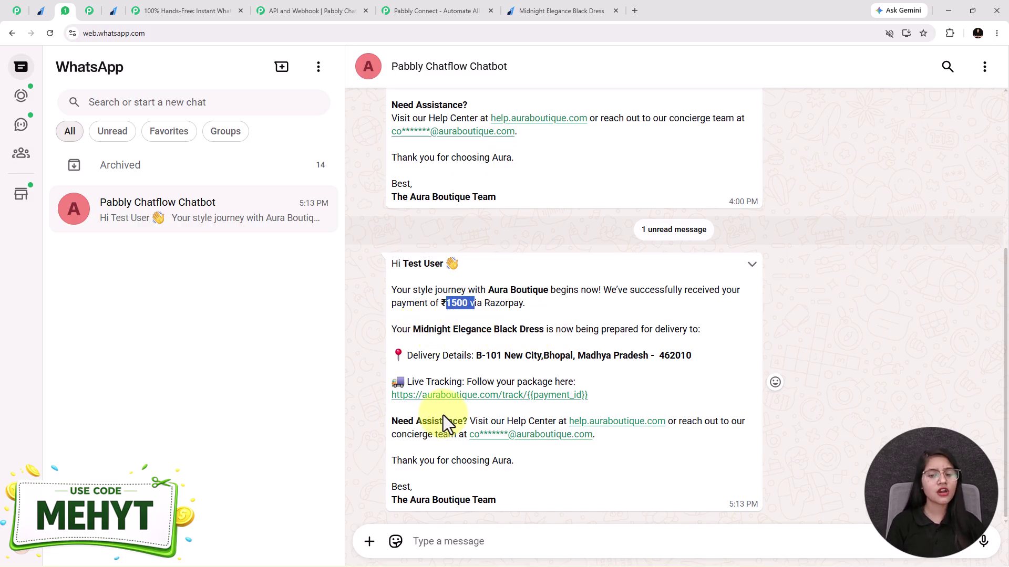
Return to Pabbly Connect, review the mapped WhatsApp message, then save the Send Text Message action and close its setup.
click(210, 11)
scroll(719, 308, up, 5)
scroll(748, 262, up, 5)
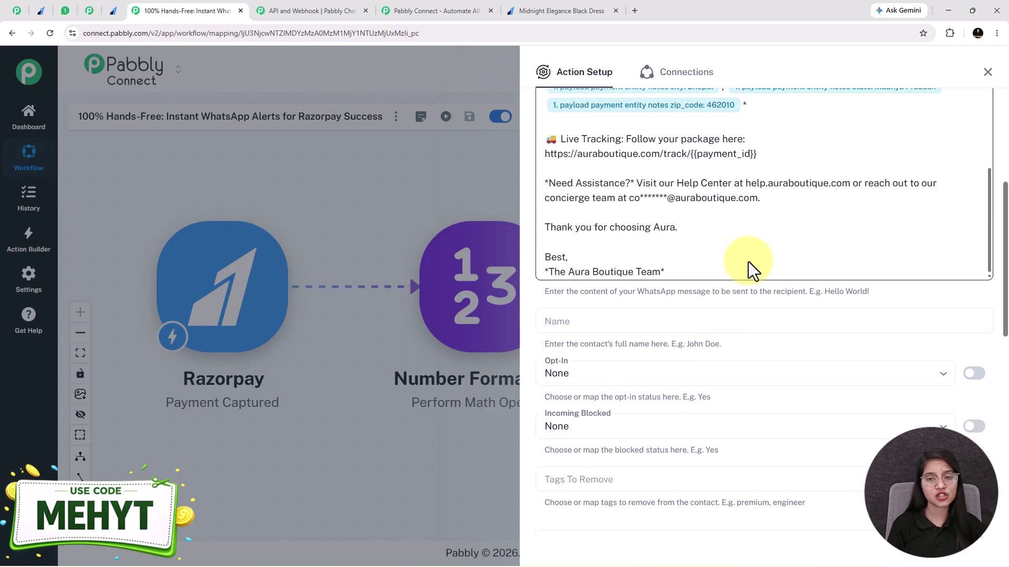
scroll(731, 200, up, 4)
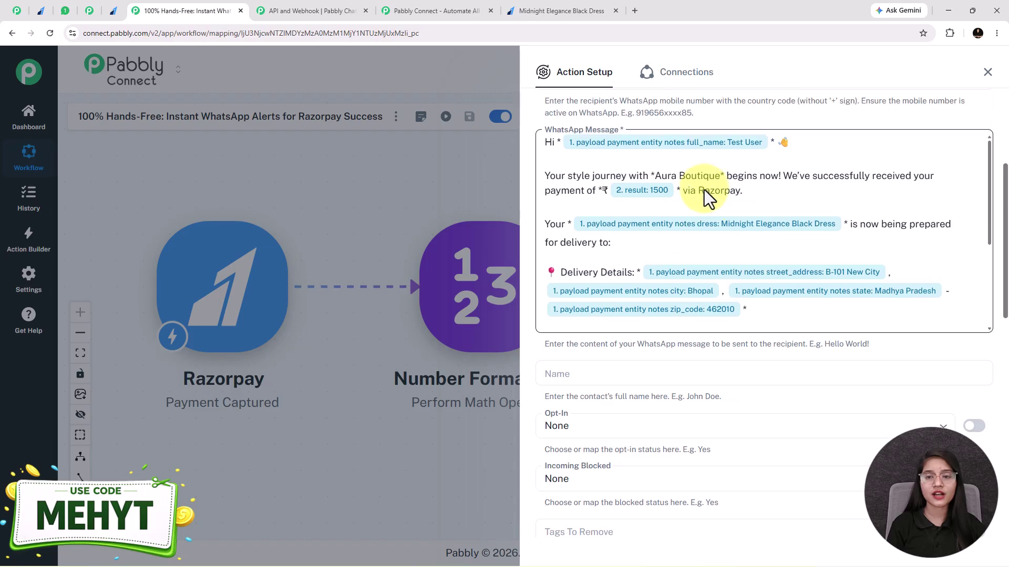
scroll(690, 429, down, 5)
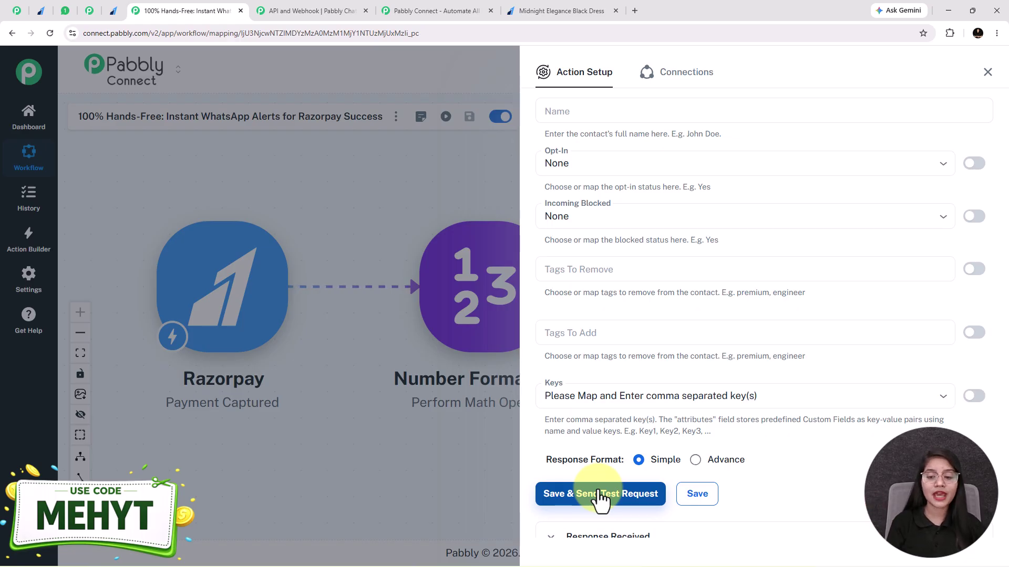
click(706, 501)
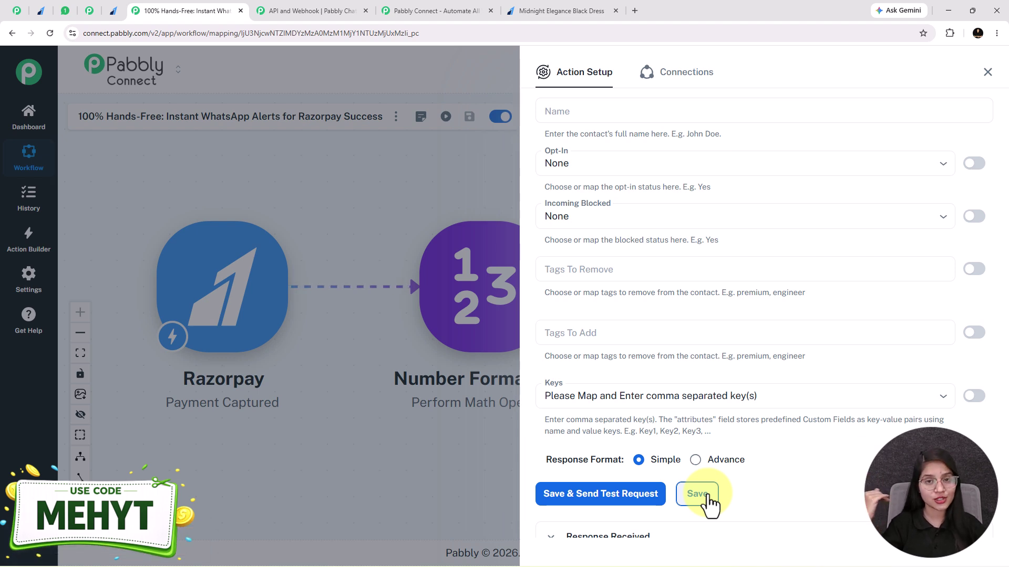
click(988, 72)
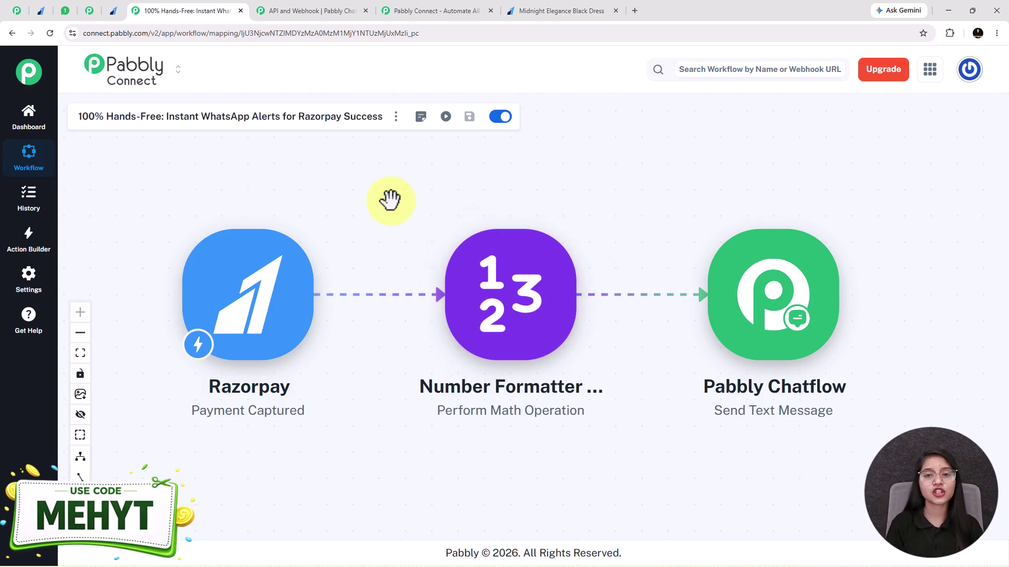
Review the Razorpay payment page, the WhatsApp confirmation and the three-step workflow, and bring up the Pabbly Connect website.
click(554, 7)
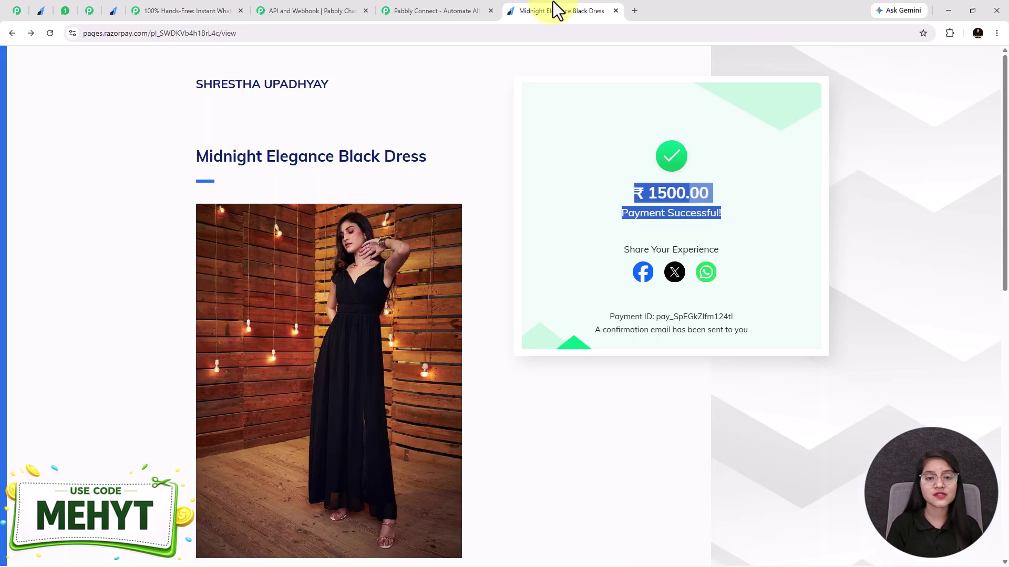
click(635, 391)
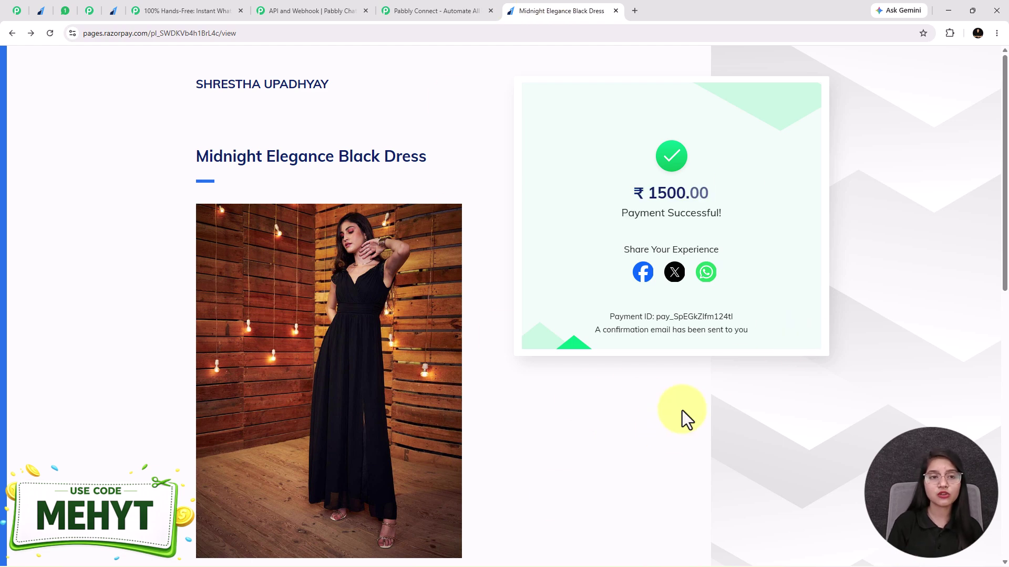
click(64, 10)
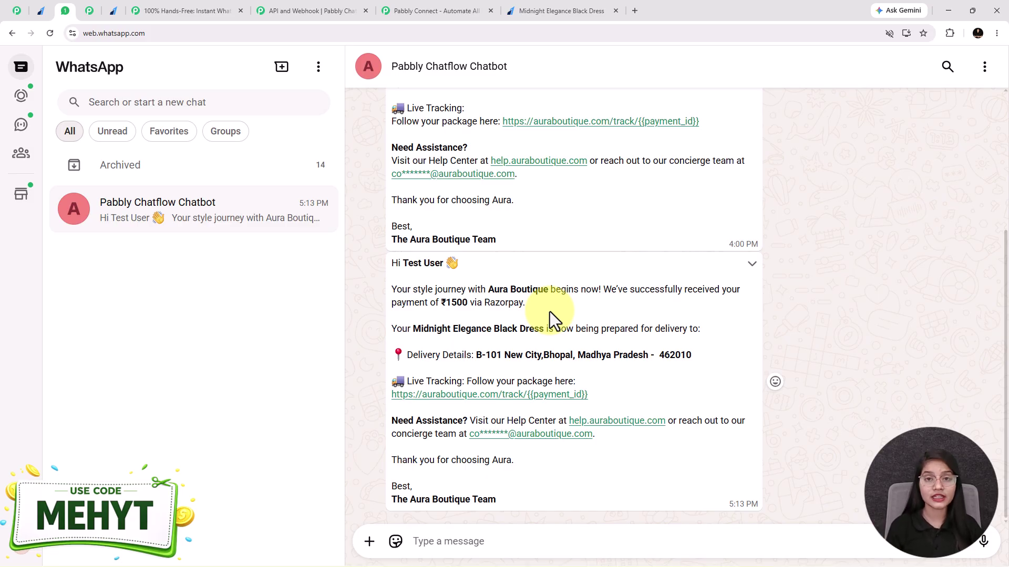
click(201, 8)
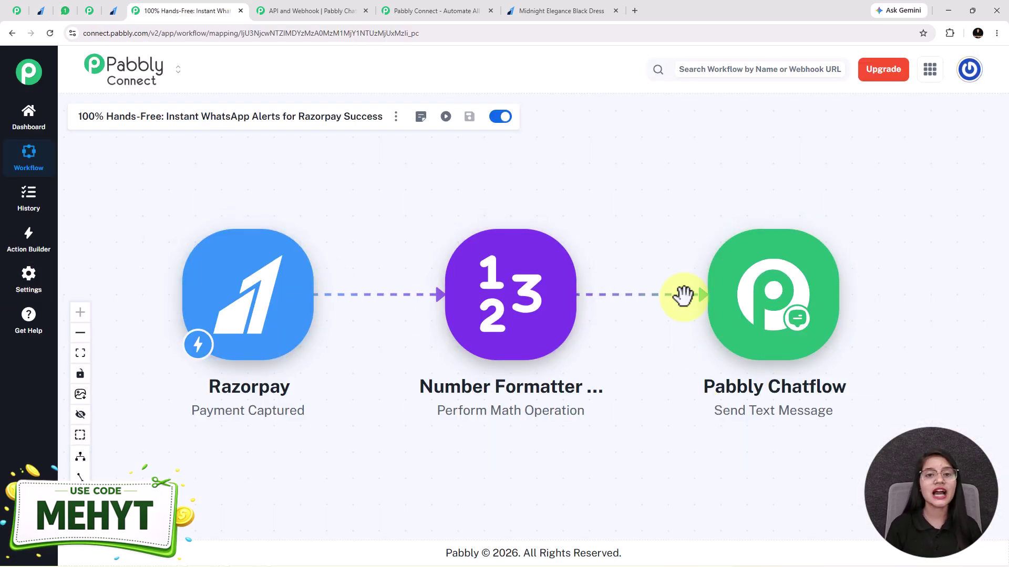
click(465, 11)
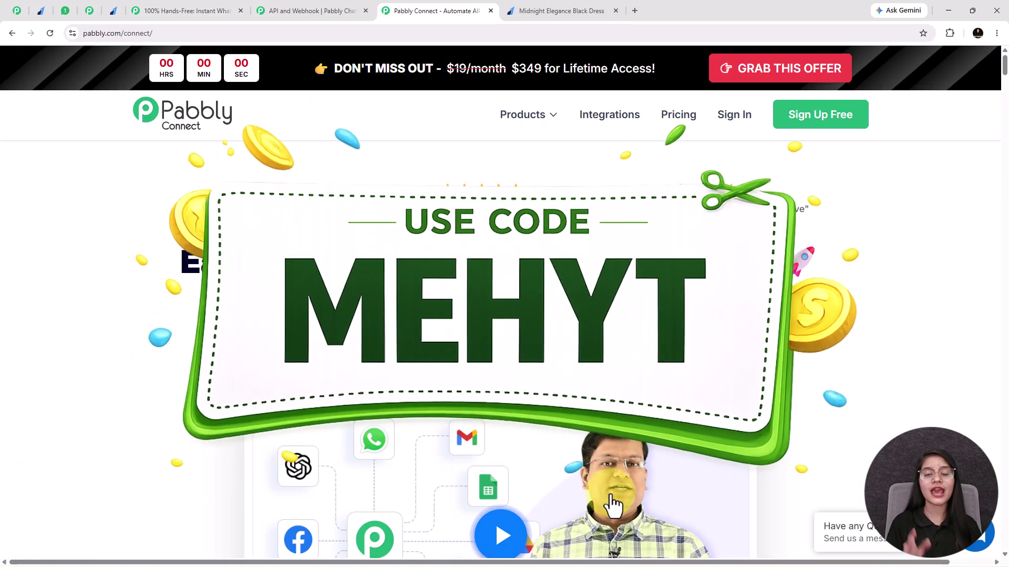